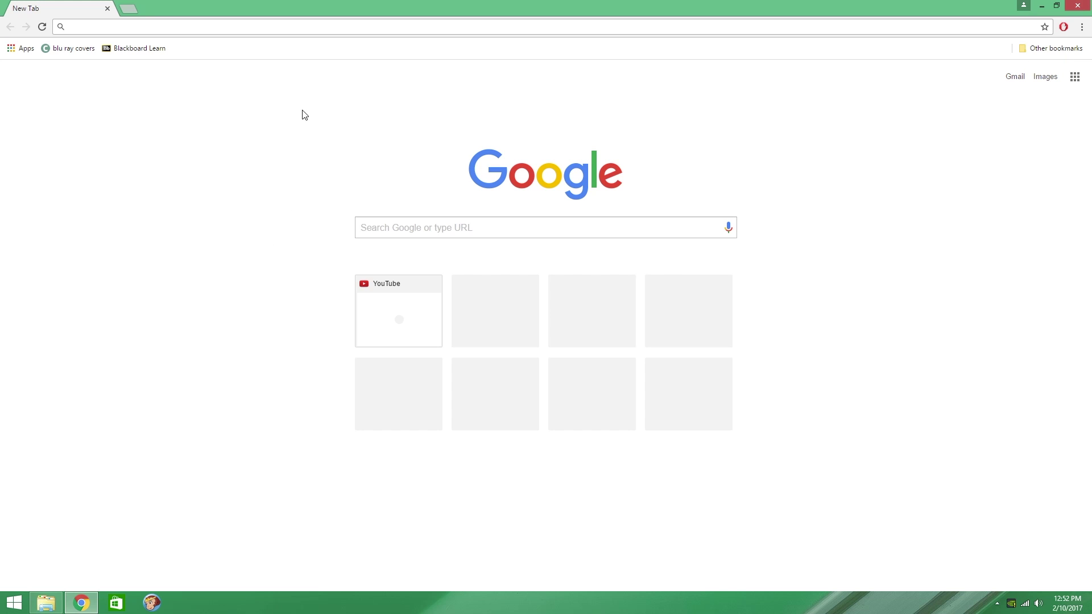
Step: Search Google for 'supermodel 3 emulator' and open the Download page on supermodel3.com
click(385, 236)
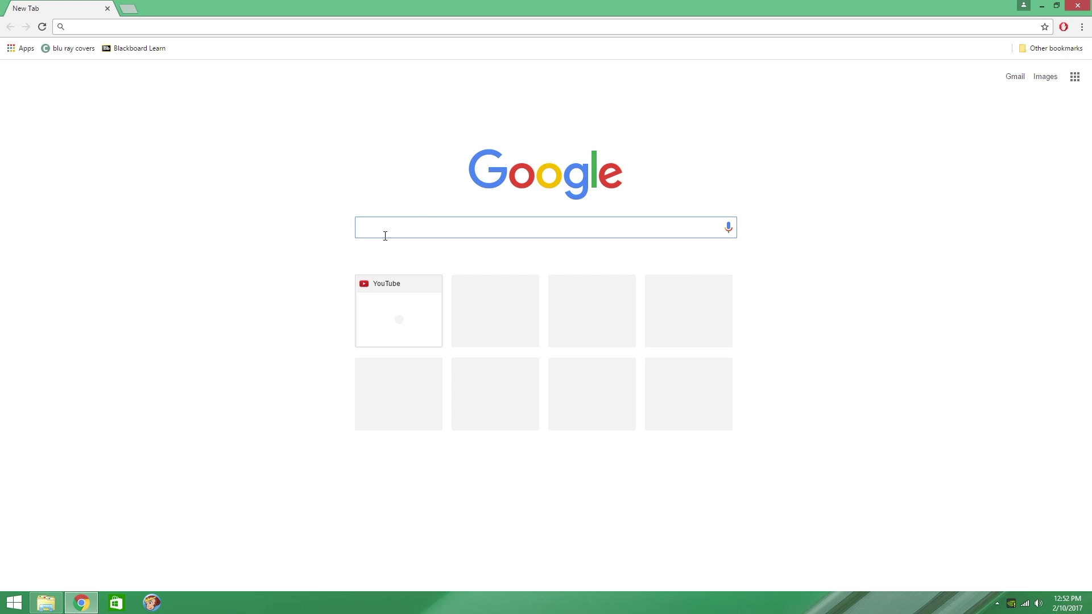
text(sup)
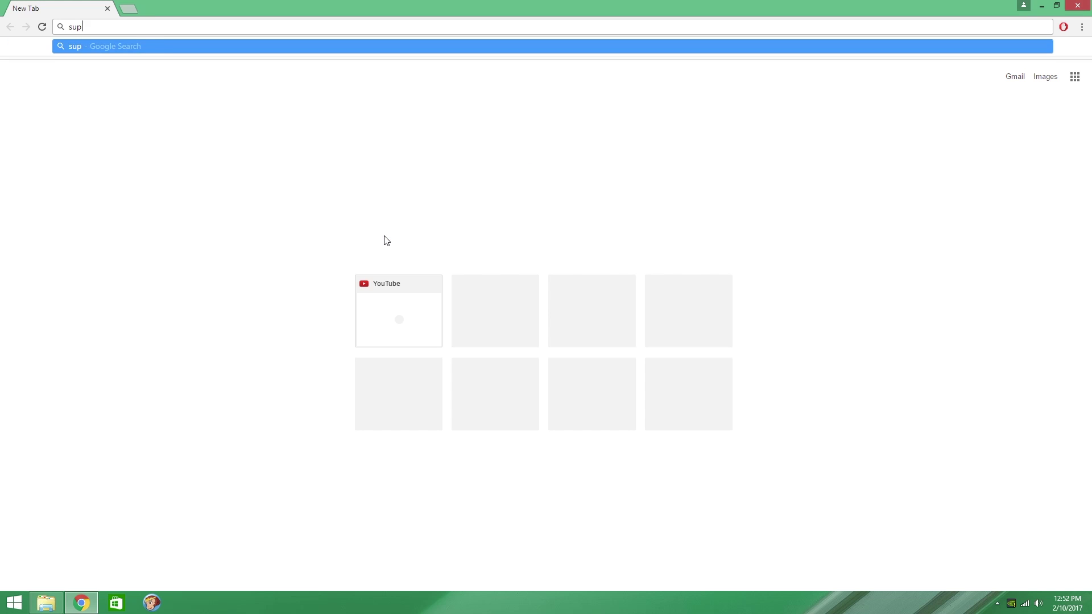
text(ermodel 3 emulator)
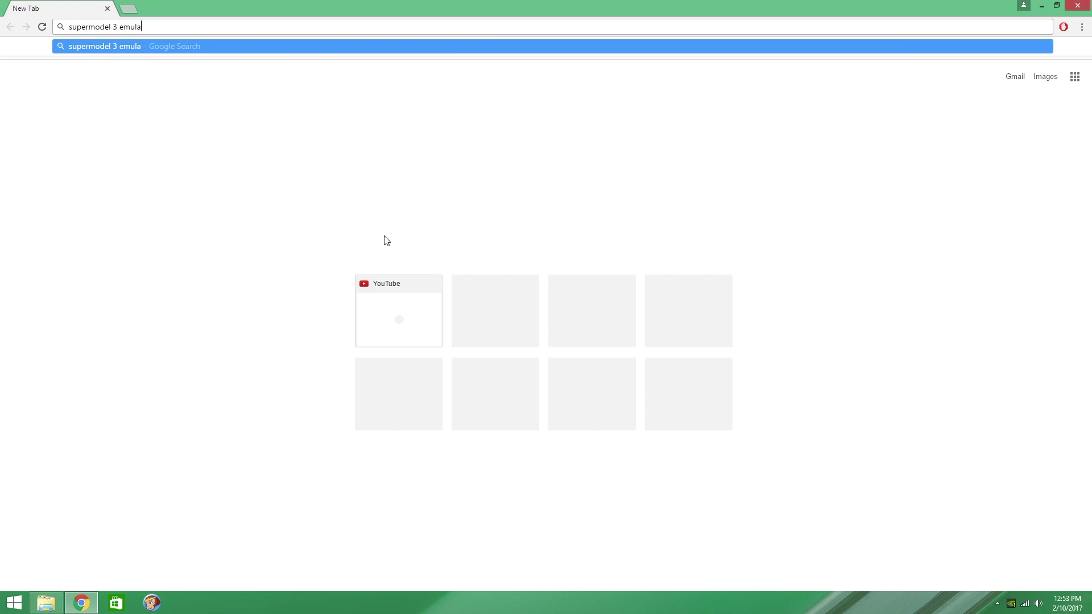
key(Return)
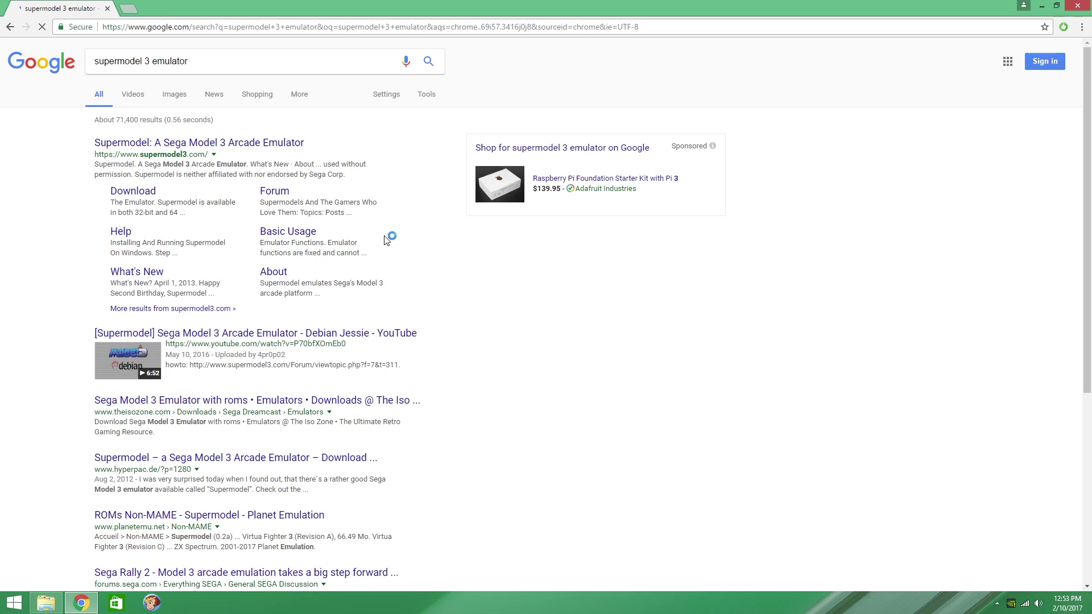
click(245, 150)
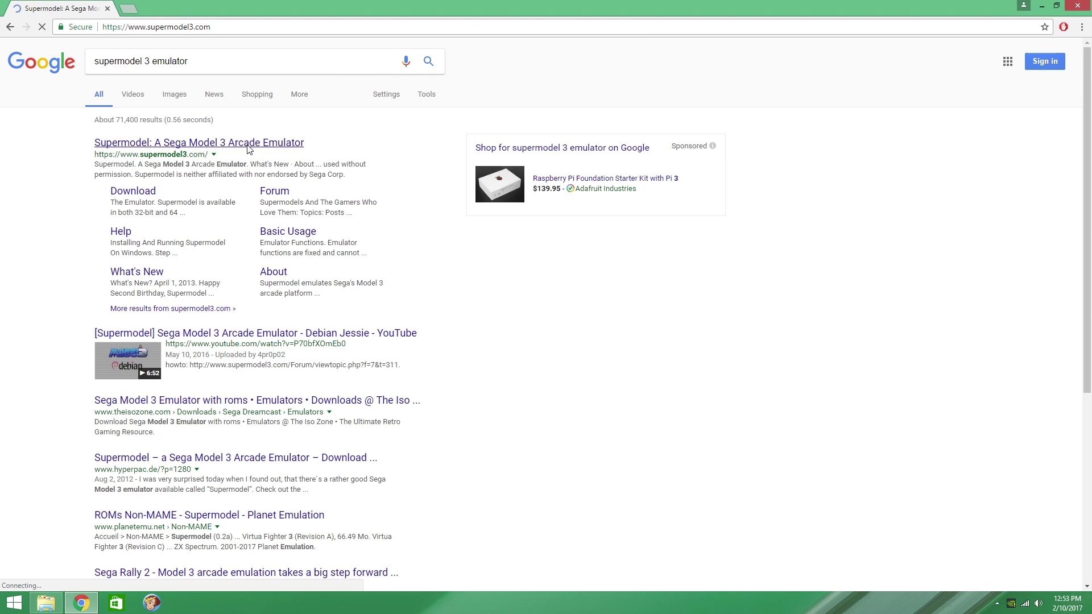
click(421, 103)
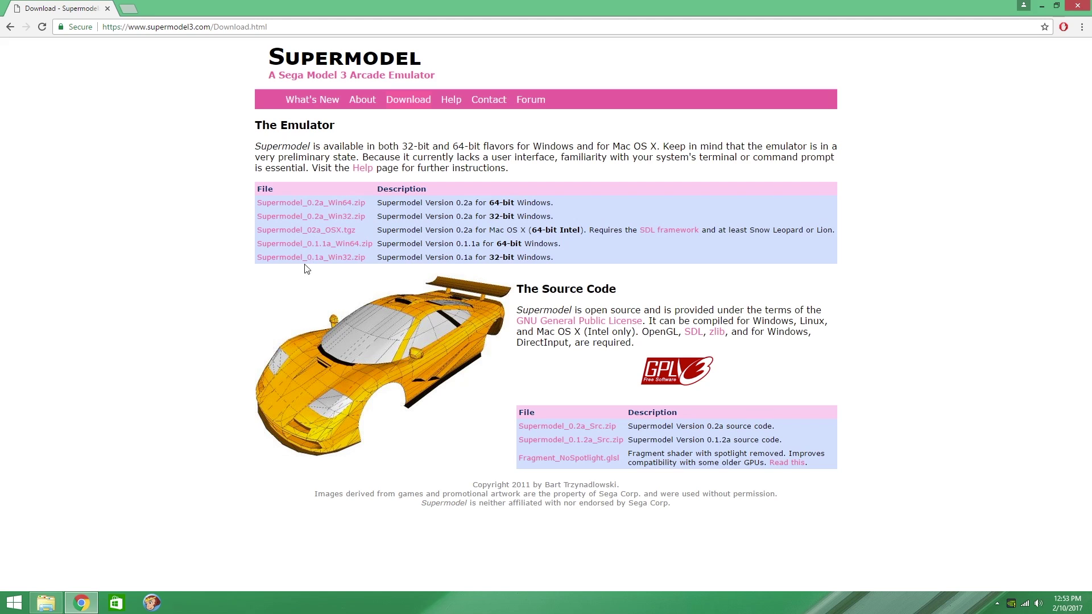
click(342, 215)
Step: Search for 'emucr' from the address bar and open the EmuCR website
click(174, 29)
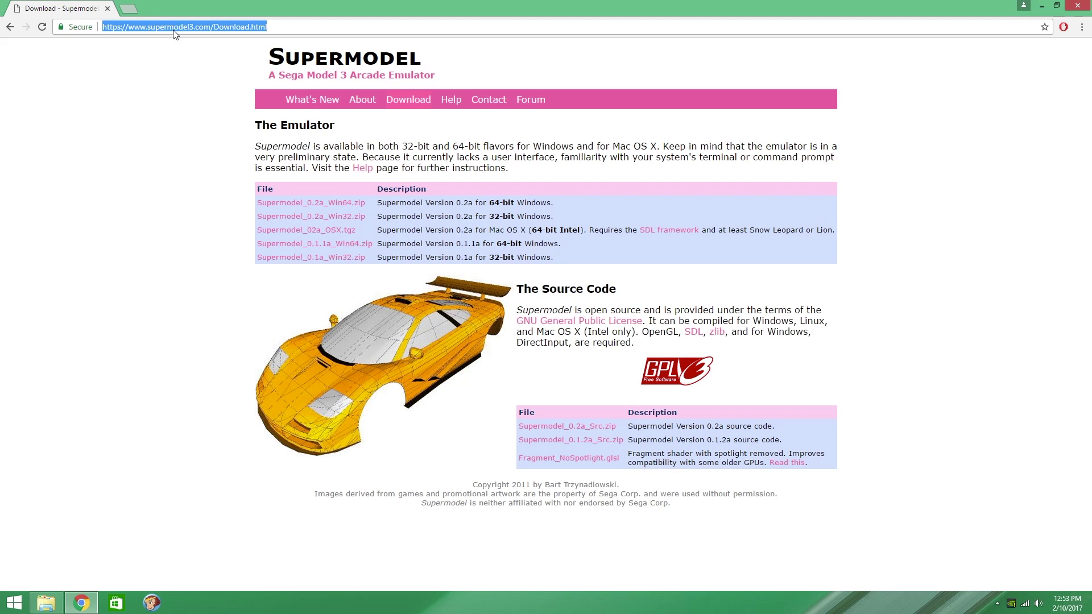
text(eu)
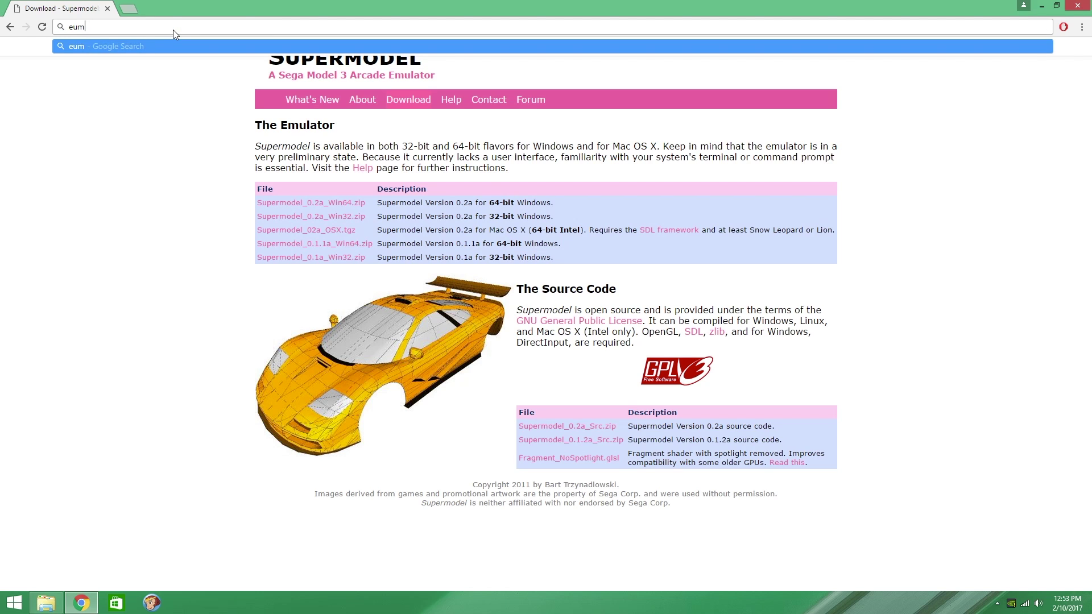
key(BackSpace)
text(mucr)
key(Return)
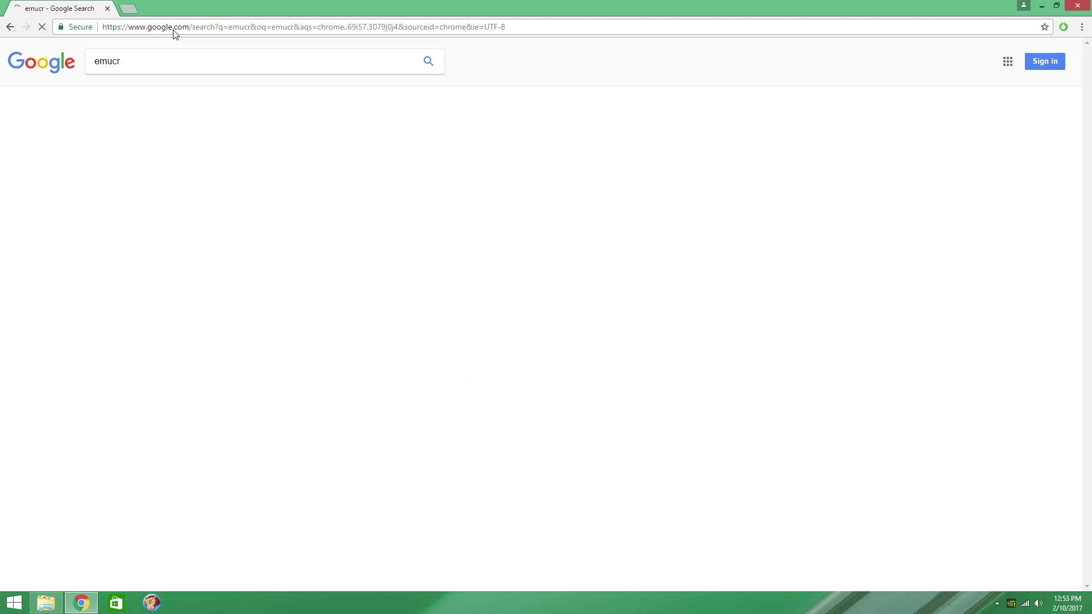
click(174, 143)
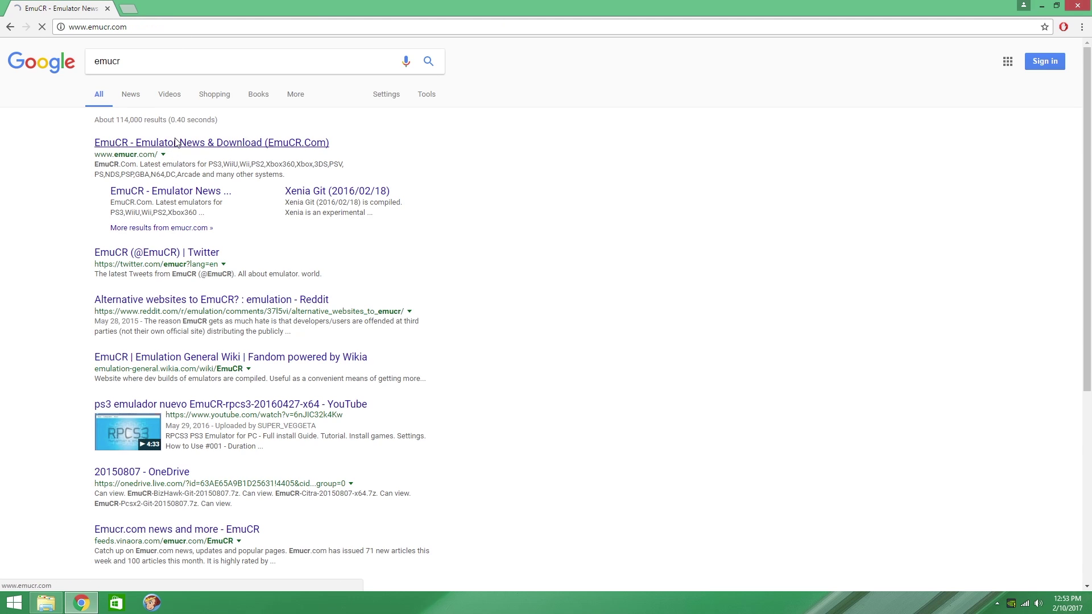
Step: Search the EmuCR site for 'supermodel'
click(733, 80)
text(supermodel)
key(Return)
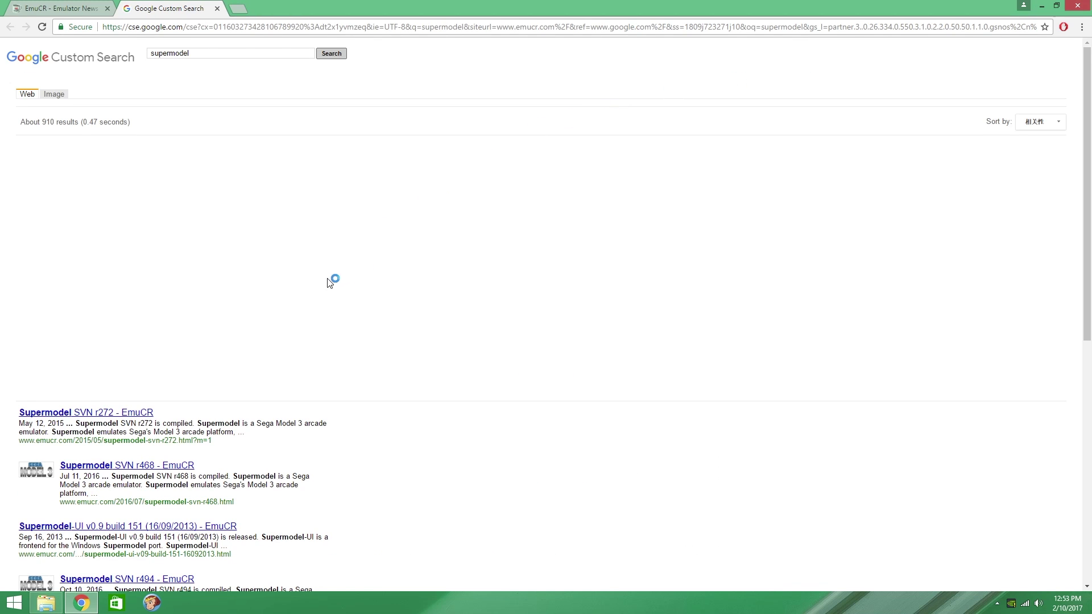
Step: Look over the Supermodel SVN r272 post, then return to the search results
scroll(321, 290, down, 1)
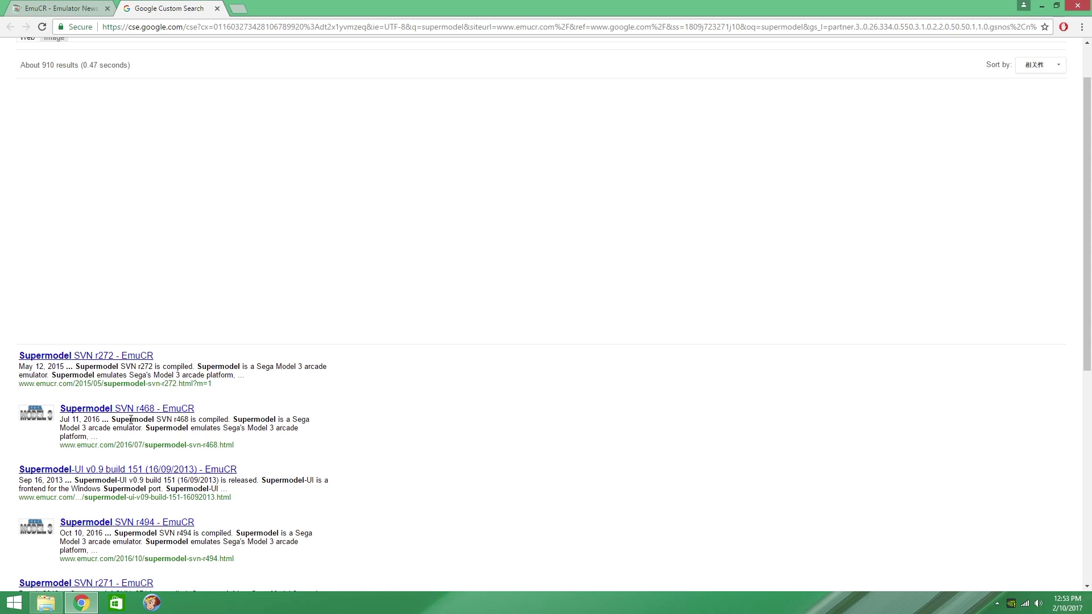
click(133, 358)
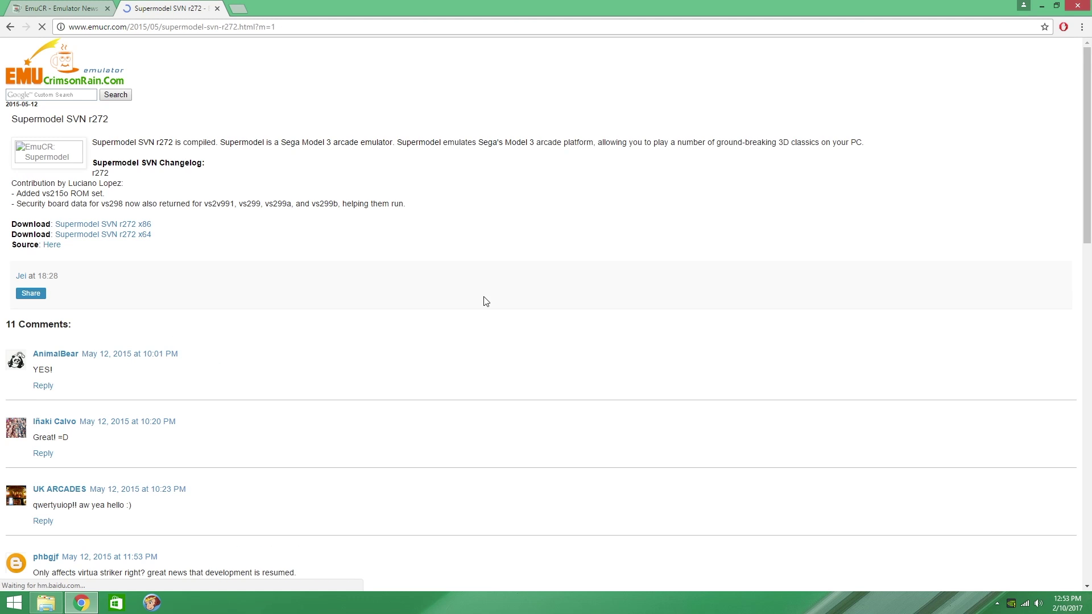
scroll(293, 290, down, 2)
scroll(289, 282, down, 6)
scroll(245, 251, up, 9)
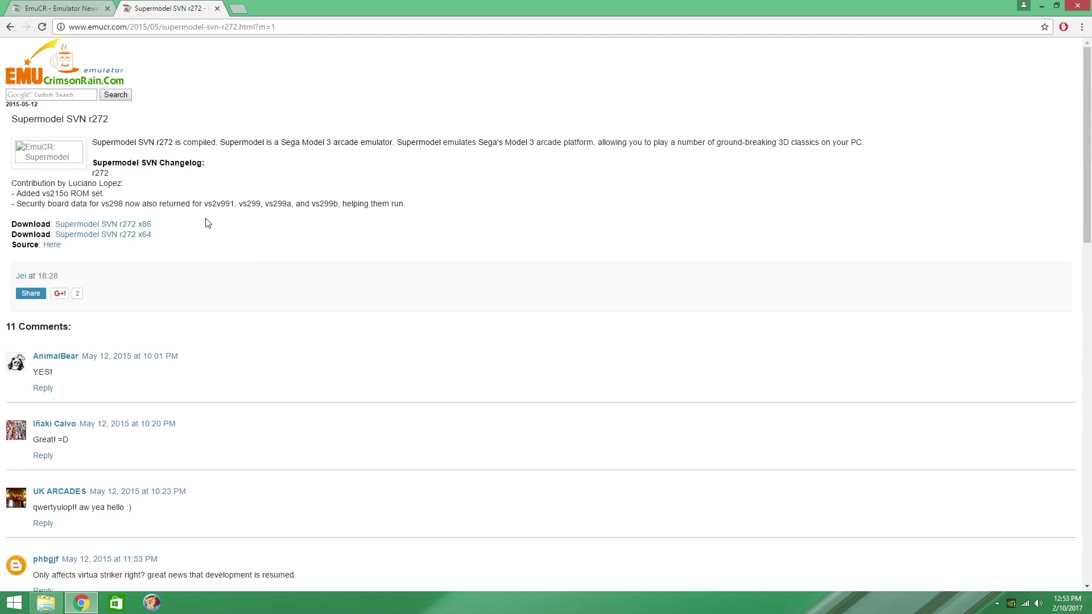
click(11, 28)
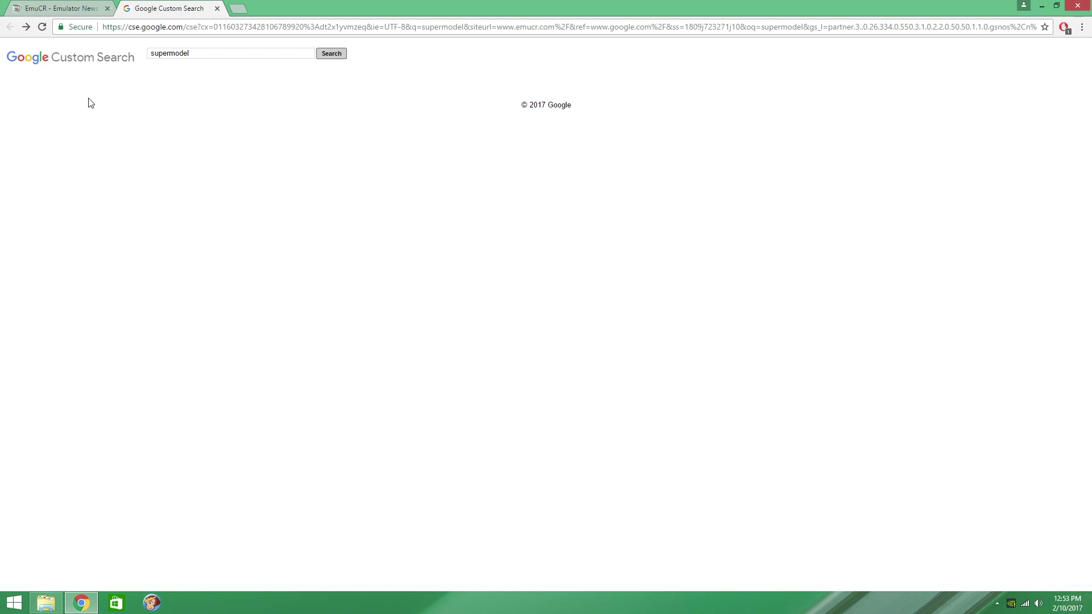
Step: Go from the r468 post to Supermodel SVN r518 and open its x86 download page
click(162, 198)
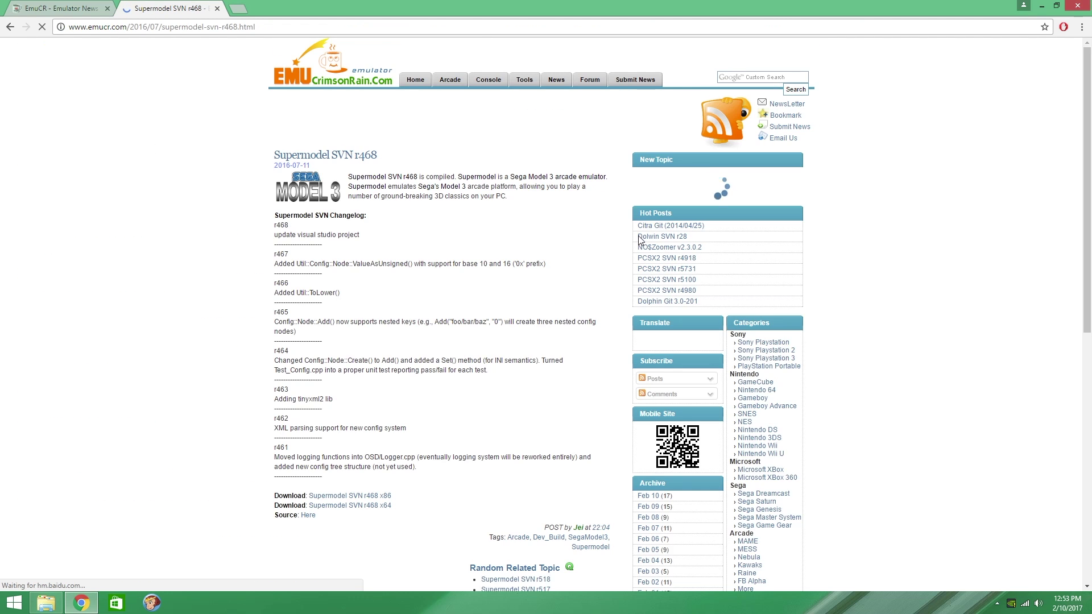
scroll(635, 255, down, 4)
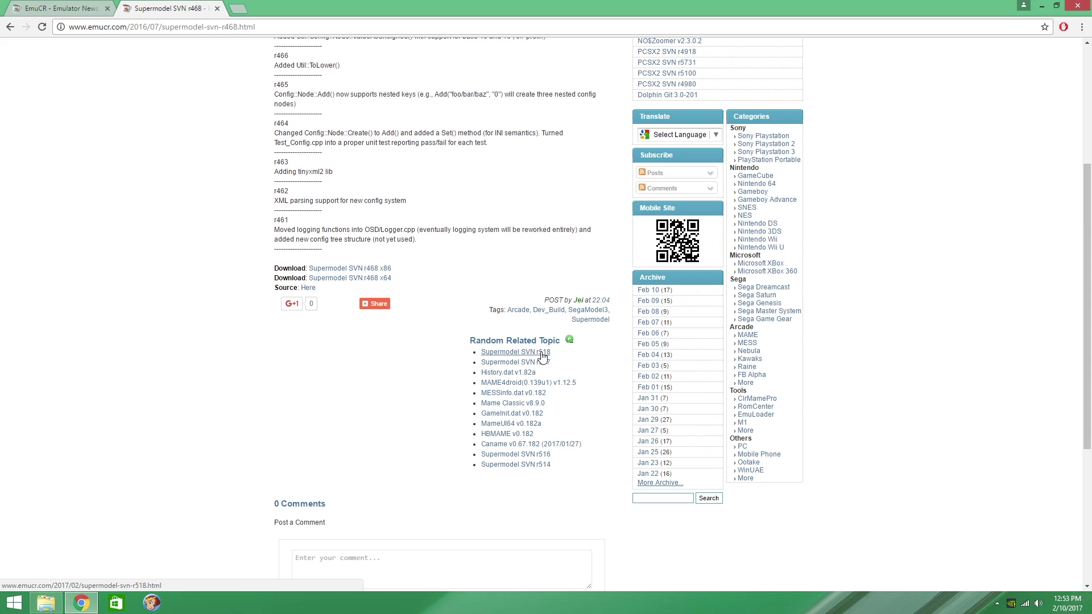
click(542, 354)
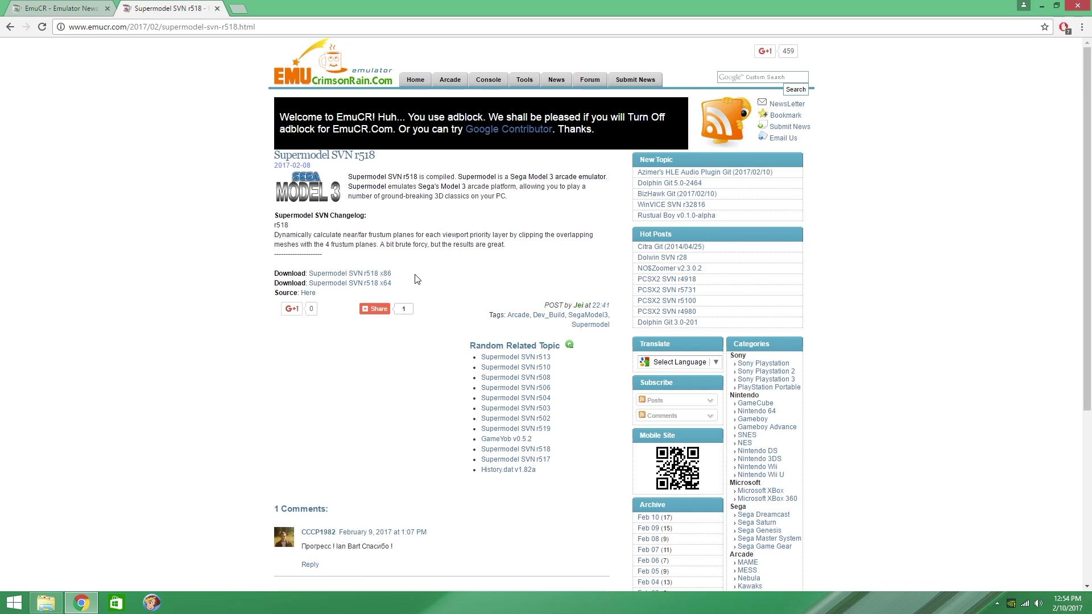
scroll(417, 279, down, 1)
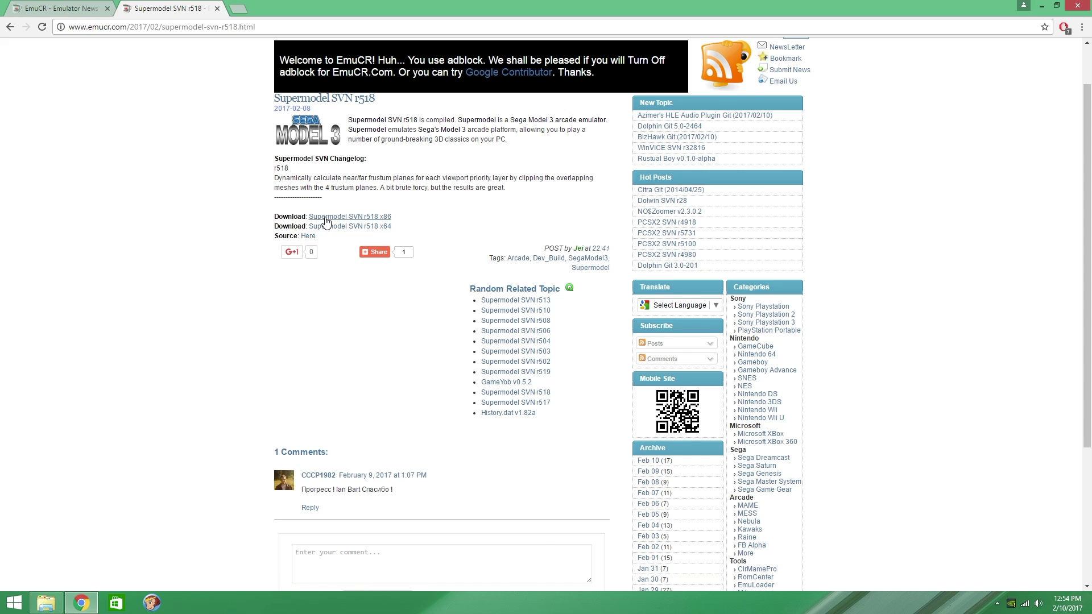
click(348, 221)
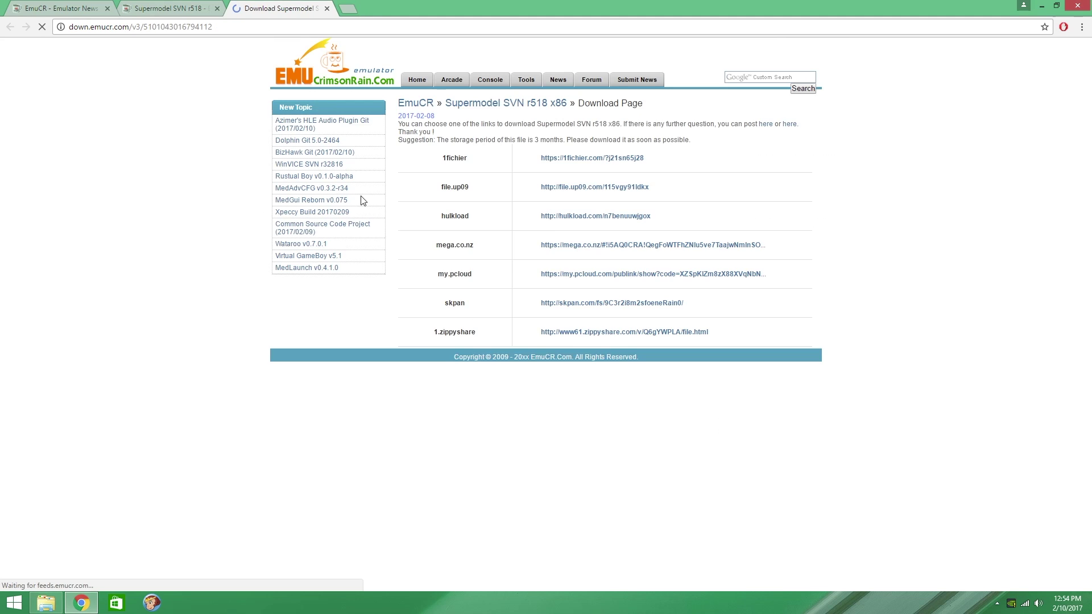
Step: Download the r518 x86 build from the 1fichier mirror and open the 7z archive
click(585, 160)
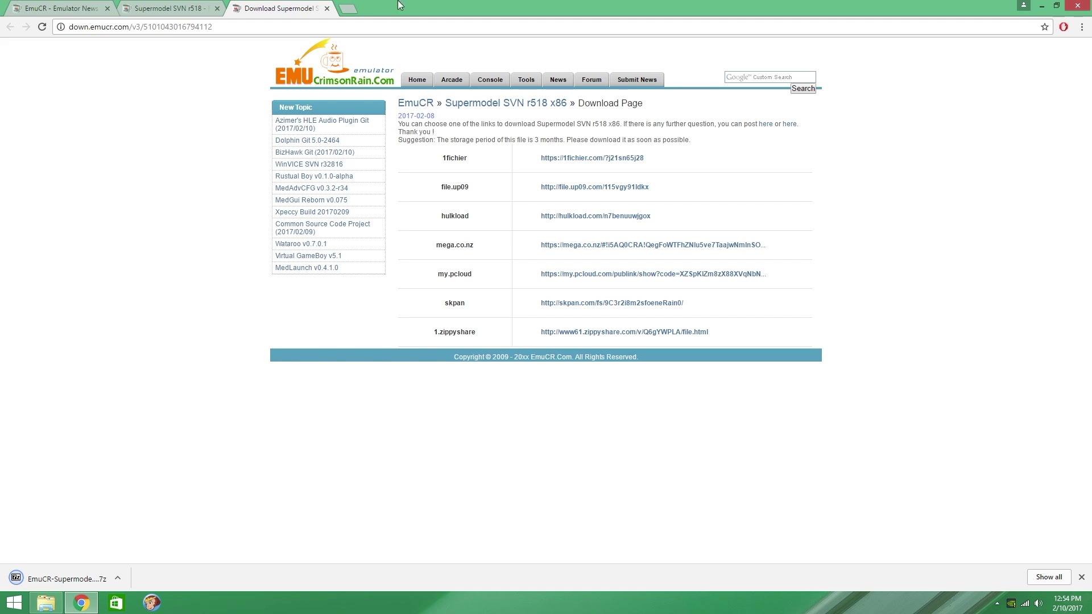
key(super+Down)
click(445, 473)
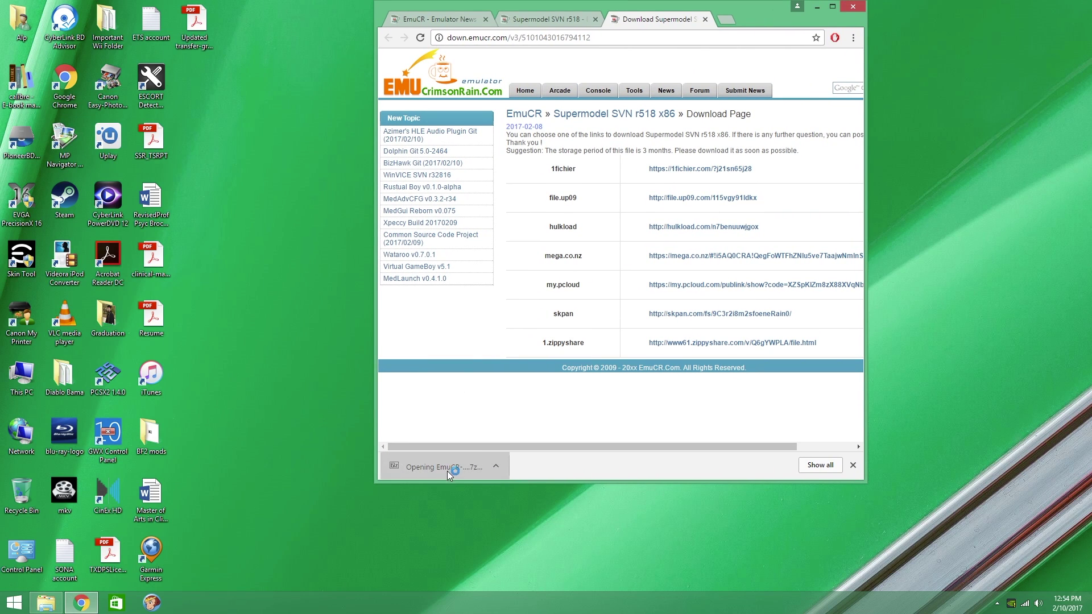
Step: View and dismiss 7-Zip's About information, then open a File Explorer window on Local Disk (E:)
click(322, 84)
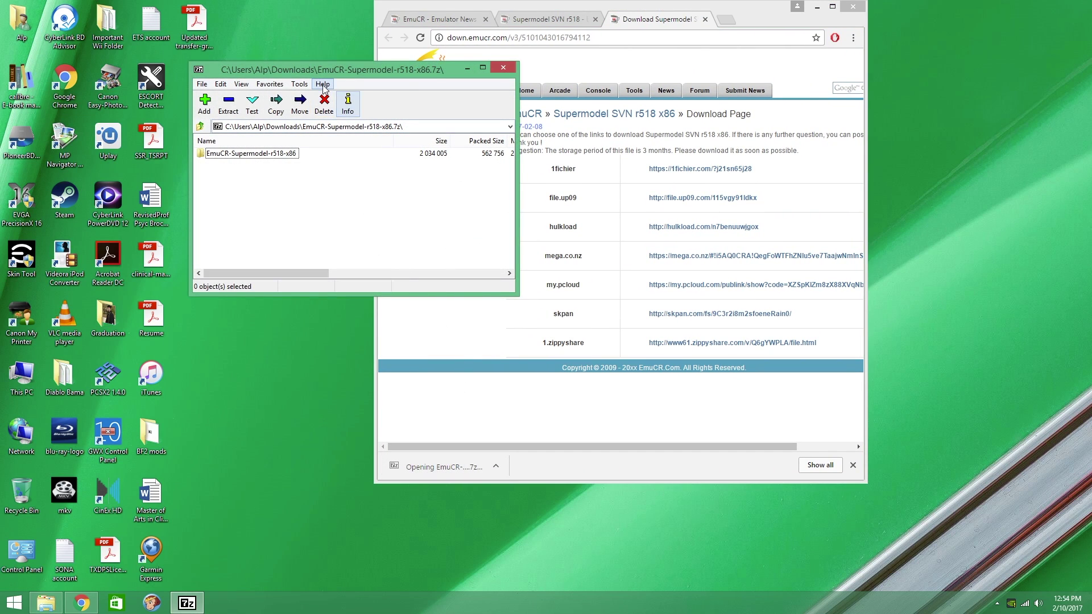
click(341, 111)
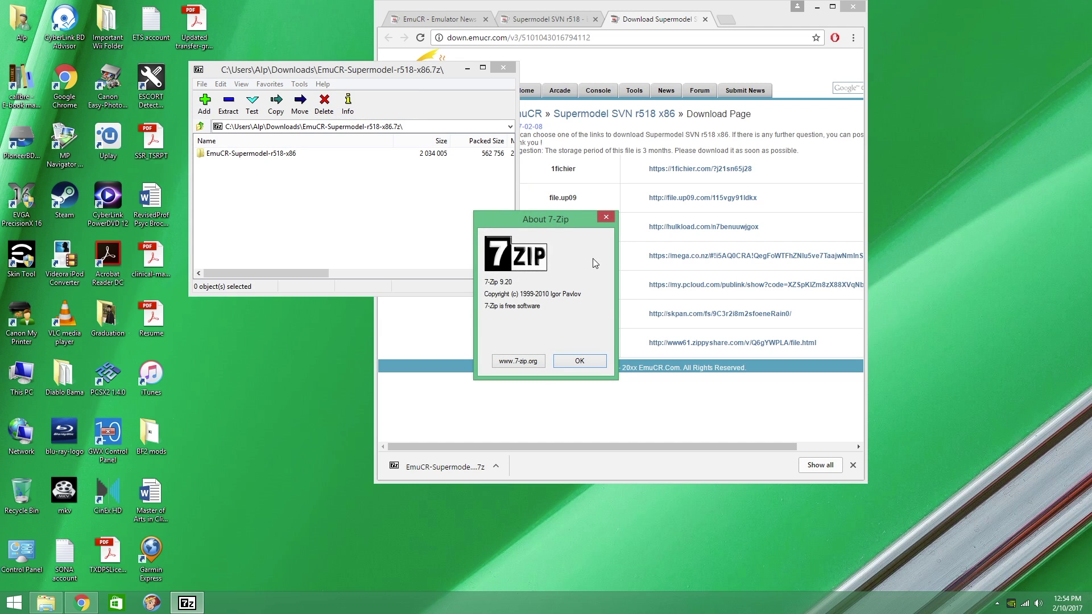
click(604, 215)
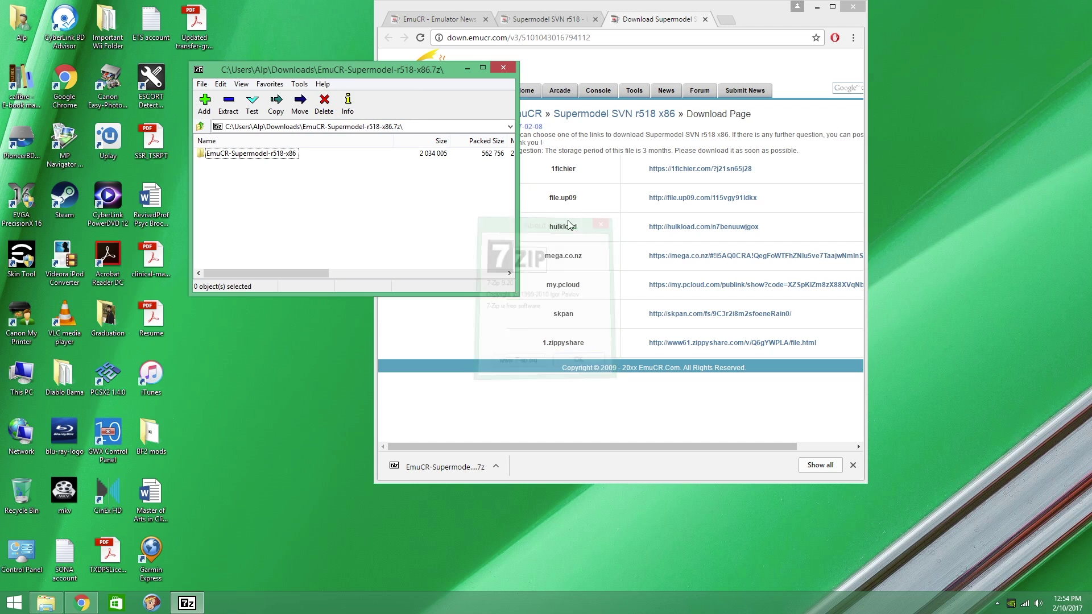
click(46, 603)
Step: Copy the seven files from the EmuCR-Supermodel-r518-x86 archive folder into E:\Model 3 emulator
click(663, 330)
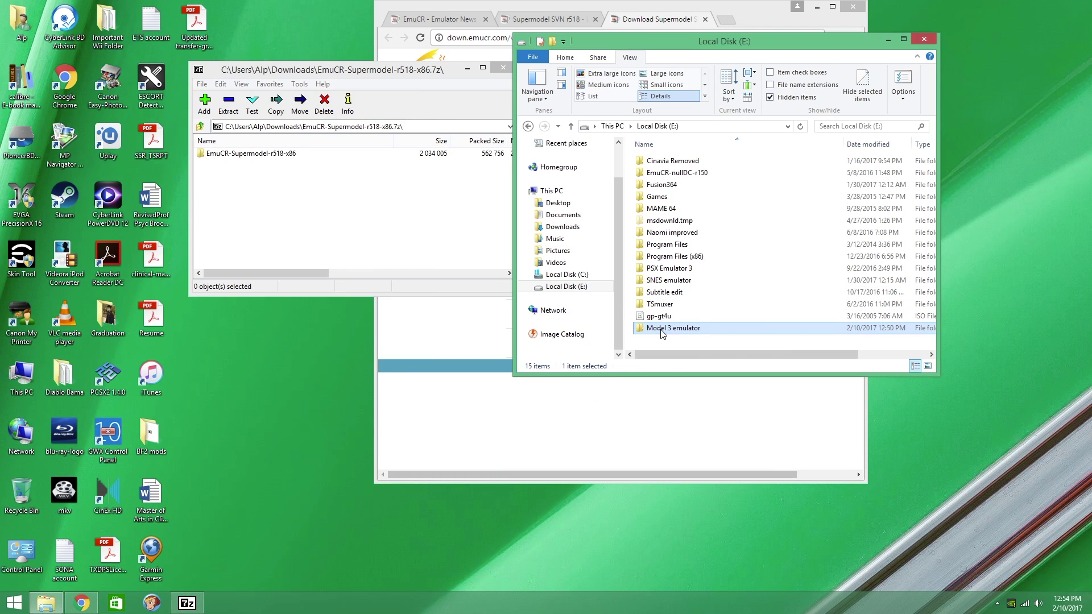
double_click(674, 329)
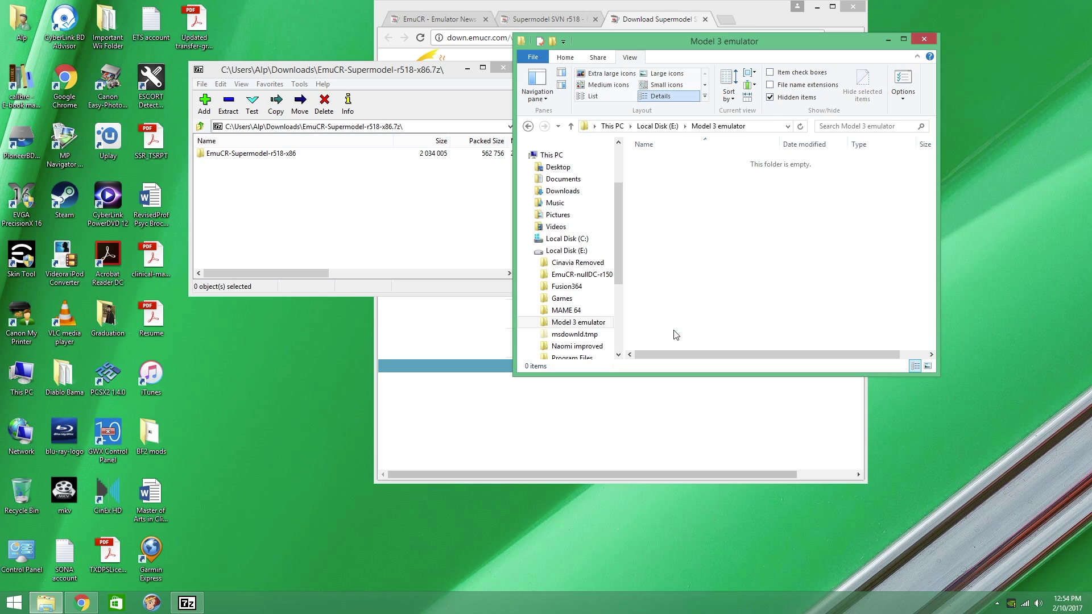
click(355, 249)
double_click(265, 159)
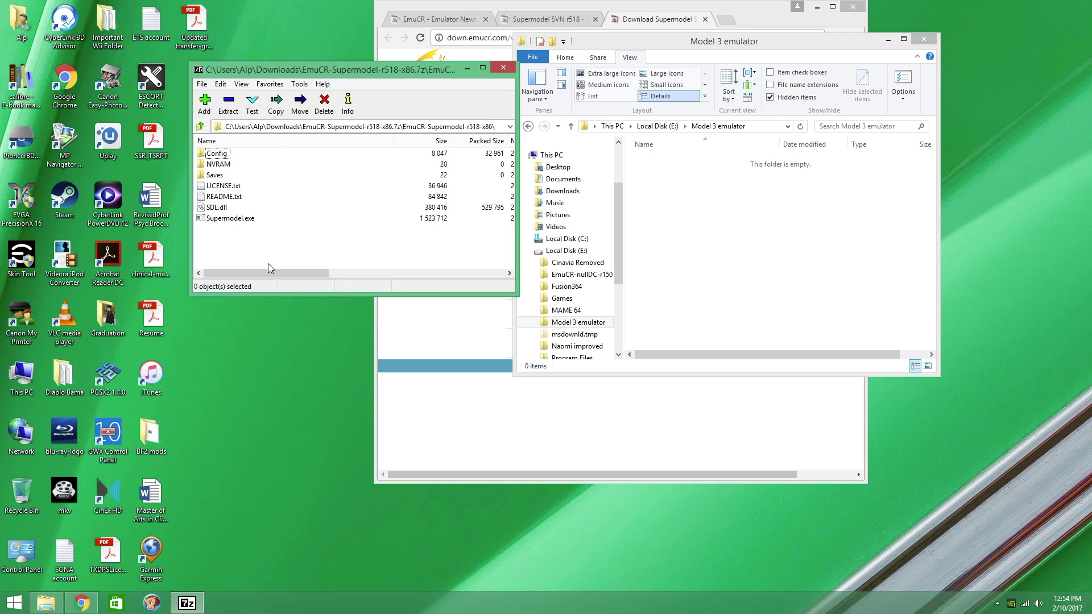
drag(275, 256, 255, 180)
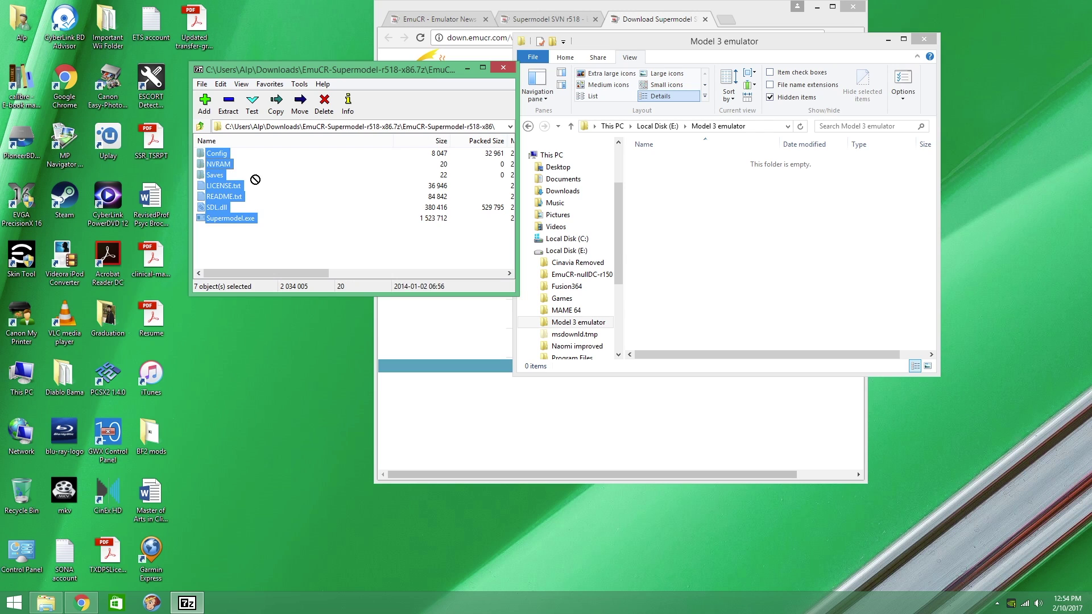
drag(717, 247, 718, 249)
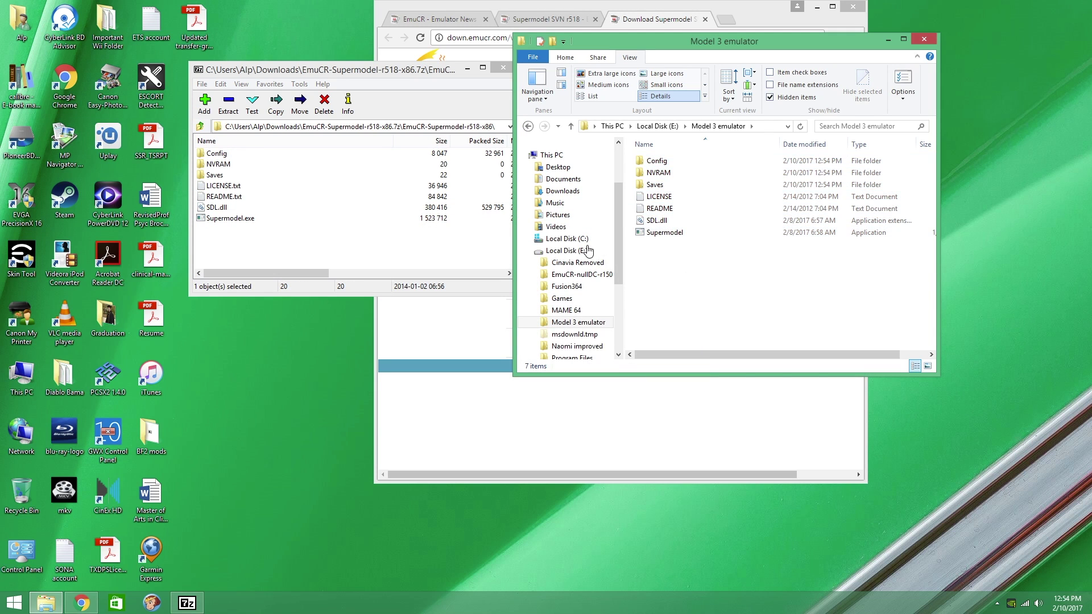
click(392, 243)
Step: Close 7-Zip, rearrange the Explorer and browser windows, and close the download tab
click(500, 72)
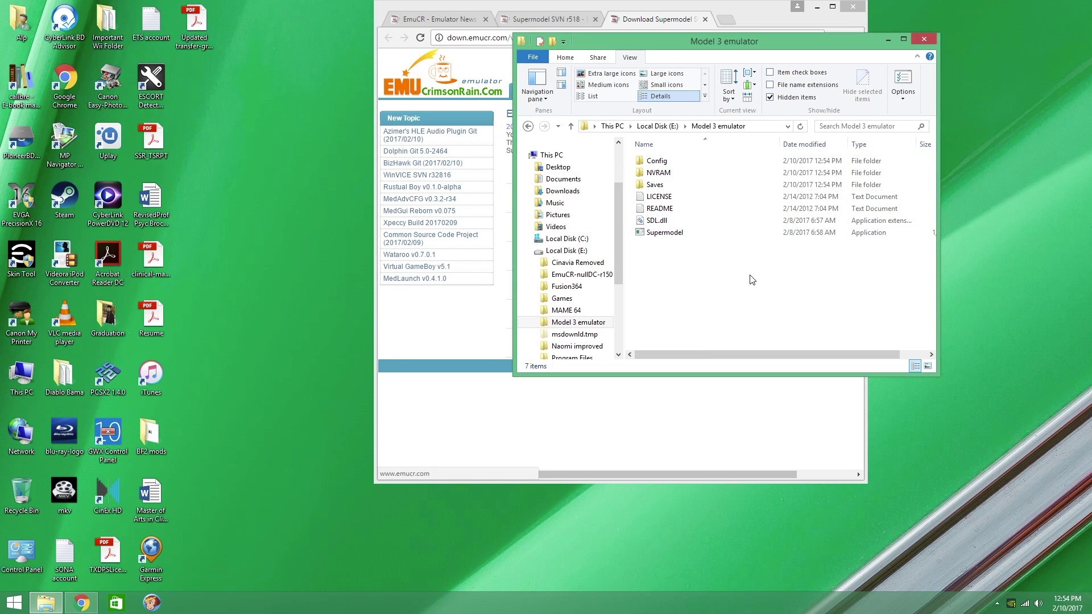
drag(732, 37, 630, 130)
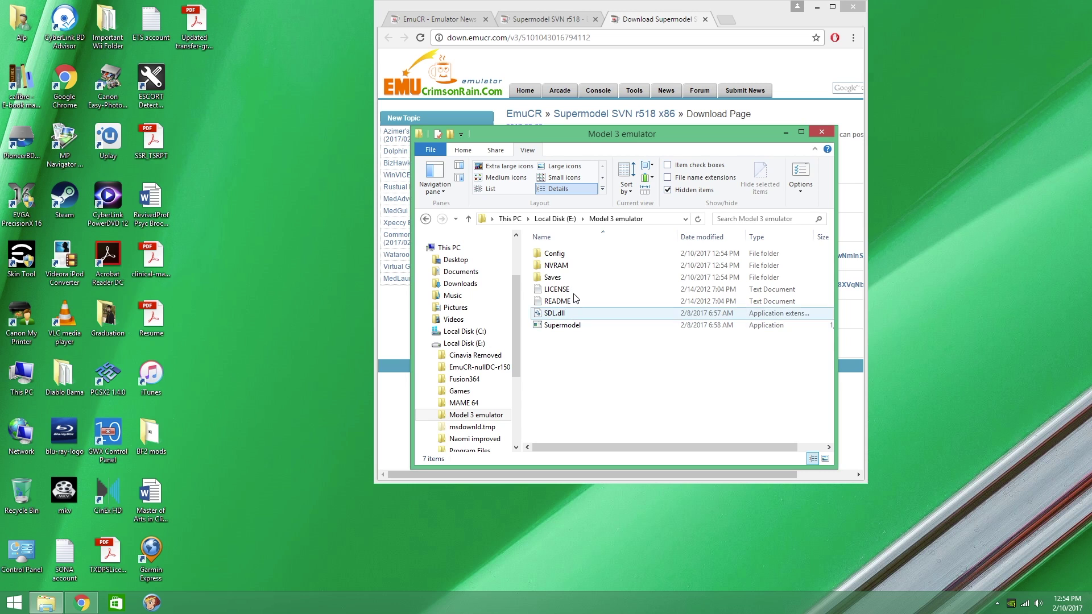
drag(773, 21, 480, 89)
drag(654, 142, 822, 145)
click(411, 88)
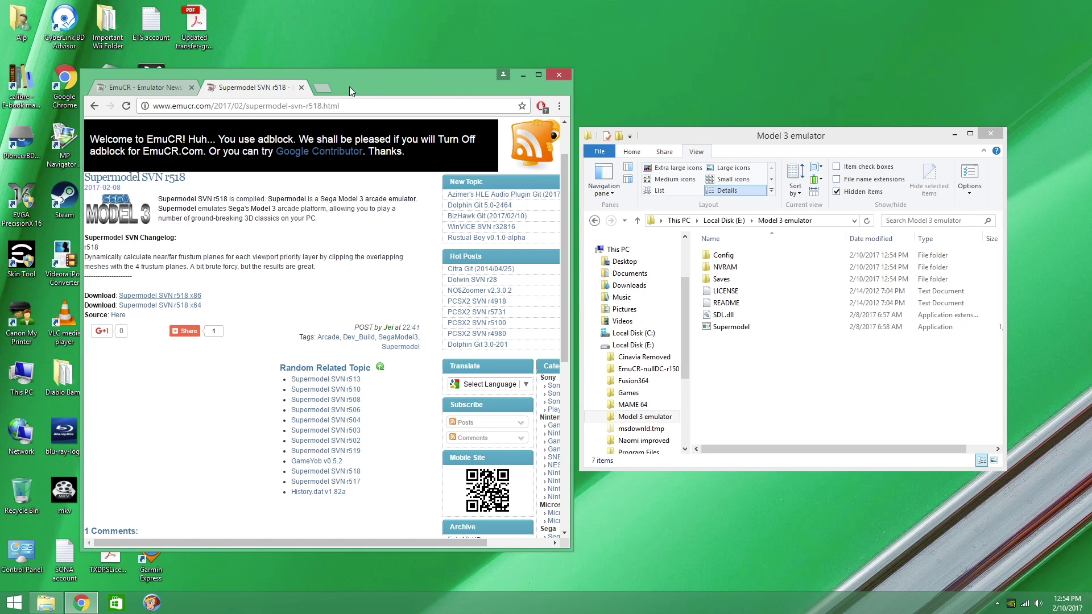
Step: Search Google for 'supermodel UI' and download and open SUI_v0.9.151.zip from supermodelui.com
click(301, 87)
click(315, 104)
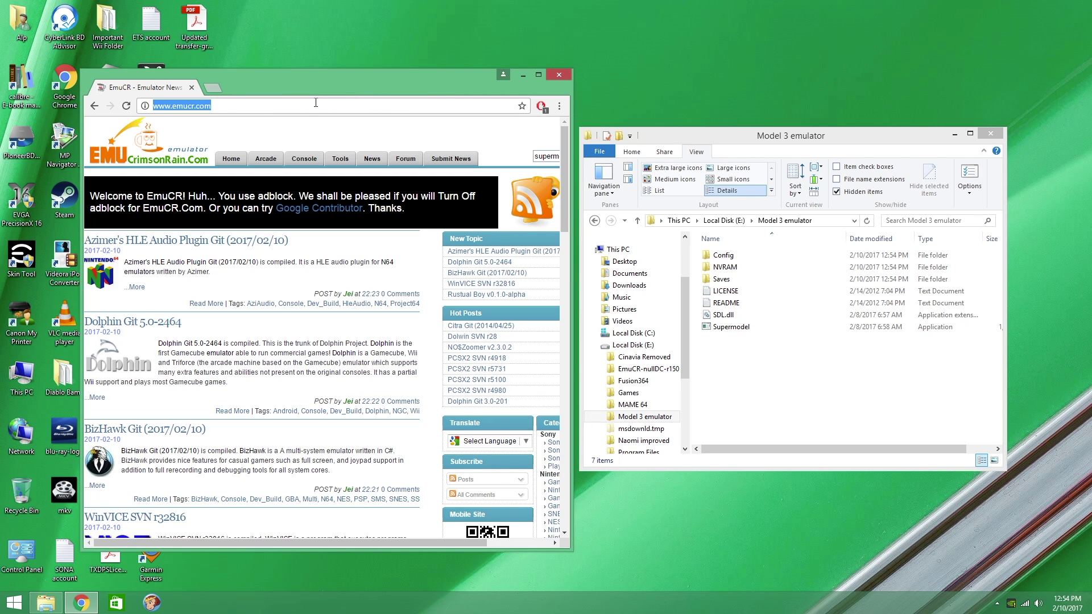
text(supermodel)
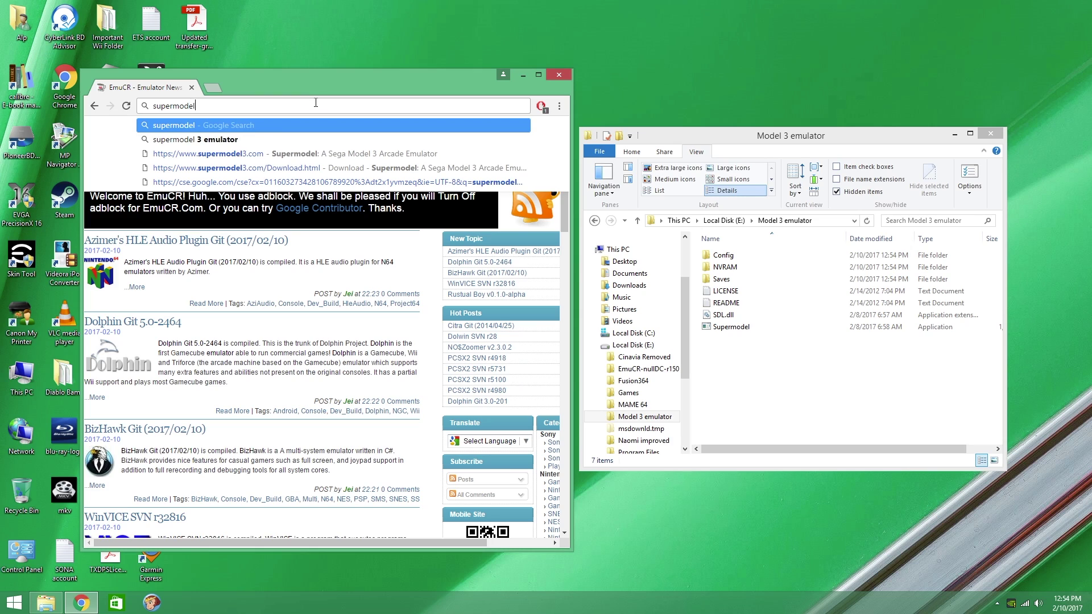
text( UI)
key(Return)
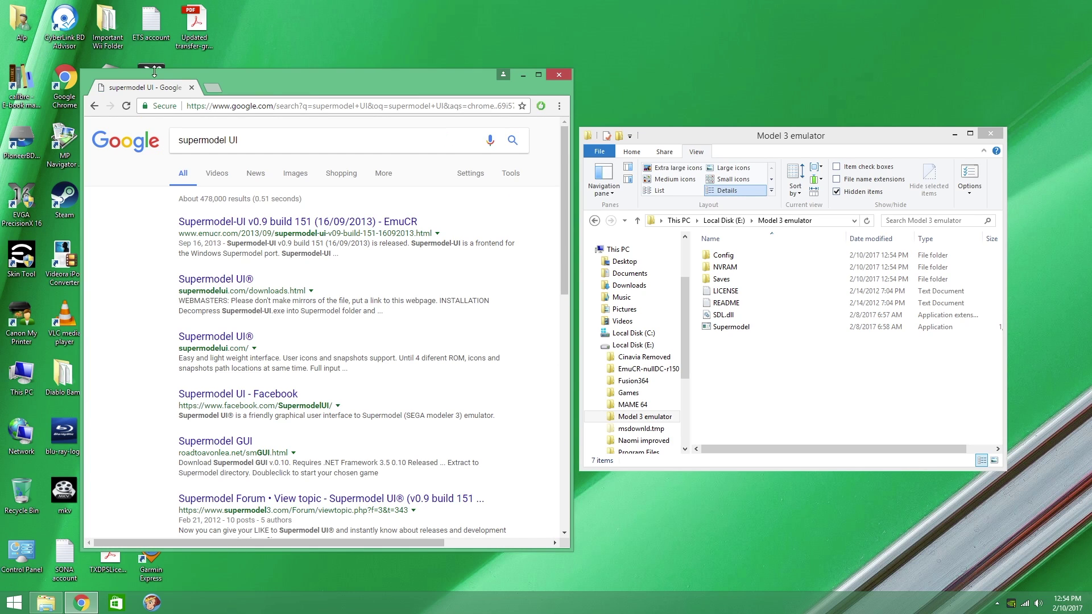
click(246, 279)
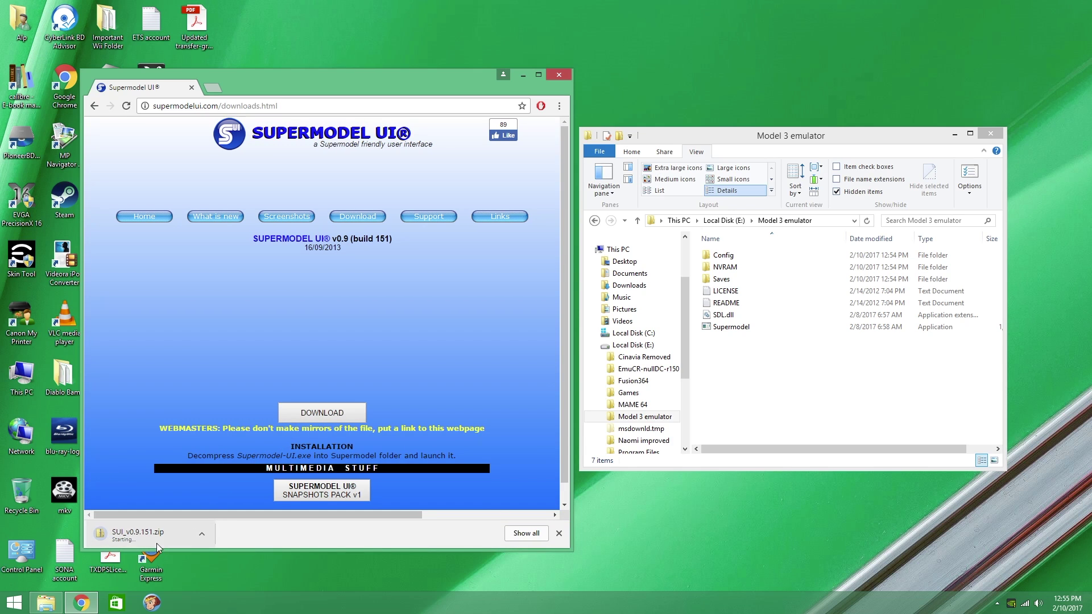
click(135, 538)
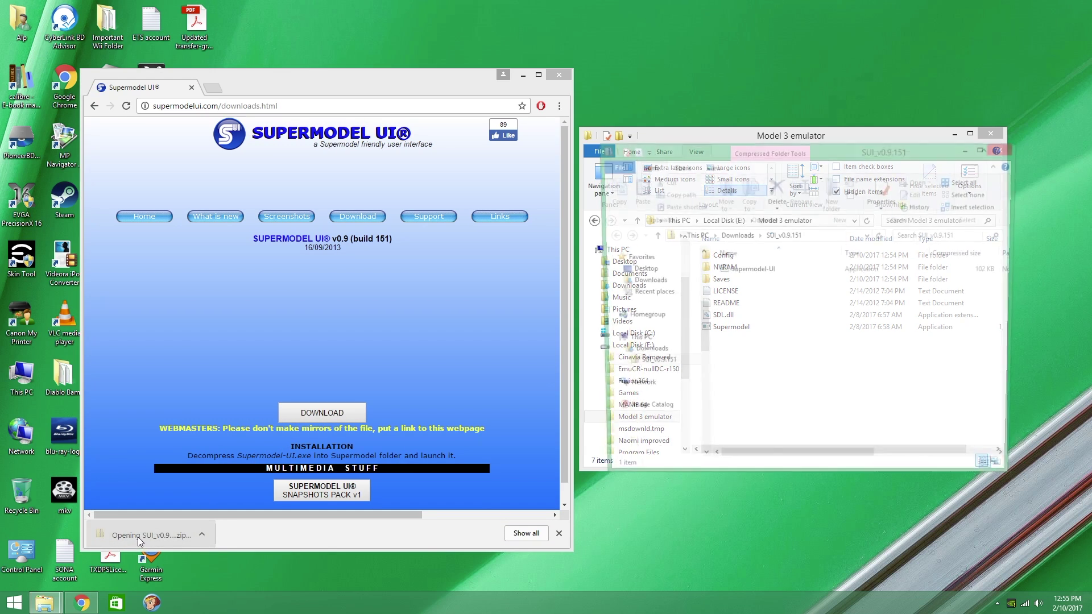
Step: Copy Supermodel-UI from the zip into the Model 3 emulator folder and close the zip window
drag(681, 142, 302, 166)
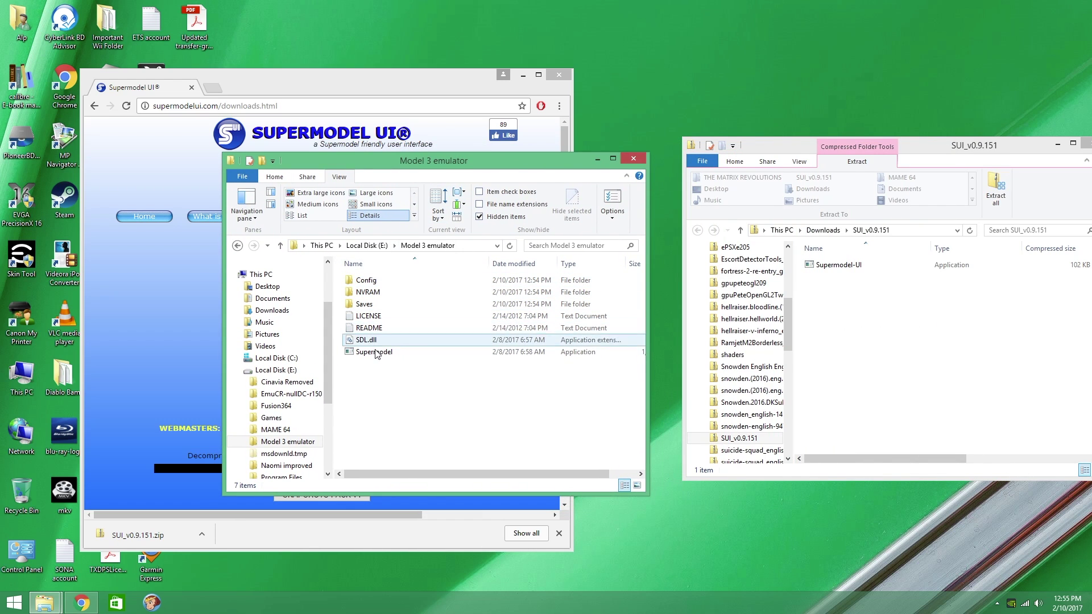
click(861, 307)
drag(841, 265, 521, 429)
click(384, 373)
drag(914, 145, 768, 187)
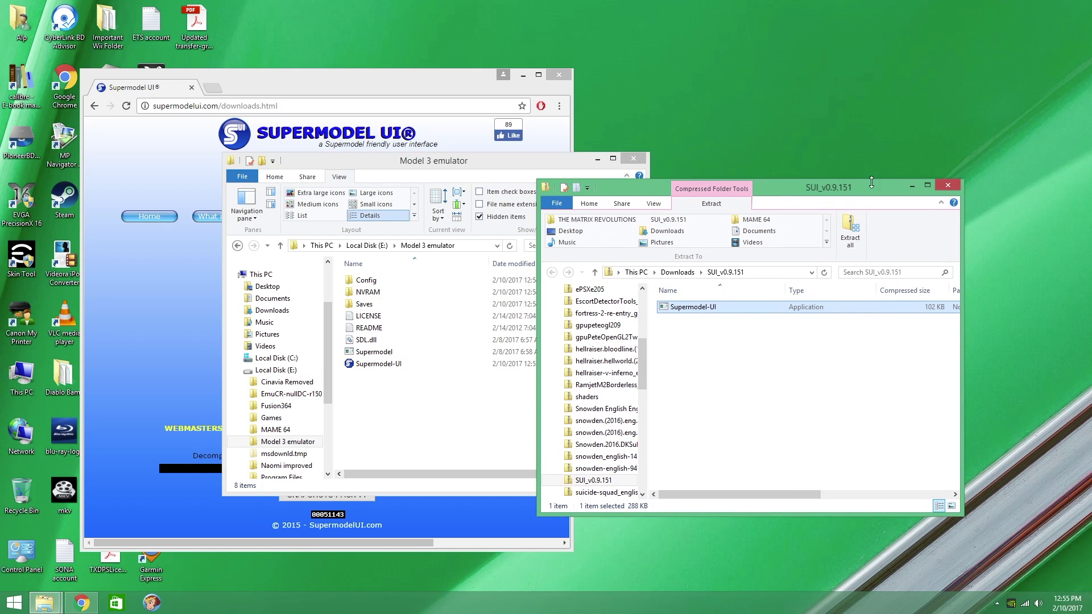
click(947, 185)
Step: Create a new folder named Roms in Model 3 emulator and close Chrome
drag(455, 161, 864, 126)
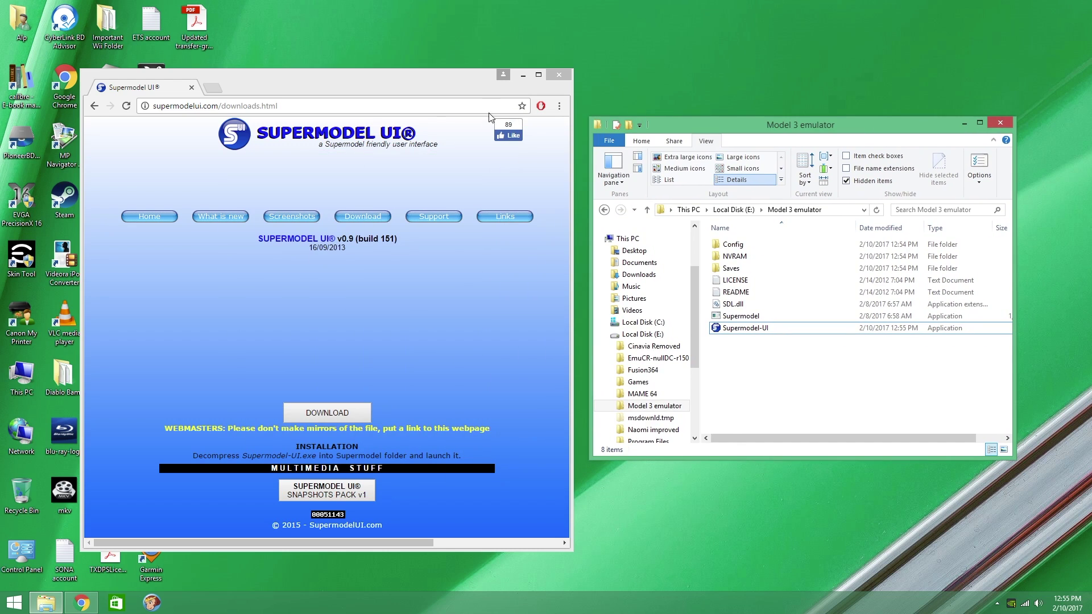
right_click(754, 369)
mouse_move(783, 487)
click(903, 333)
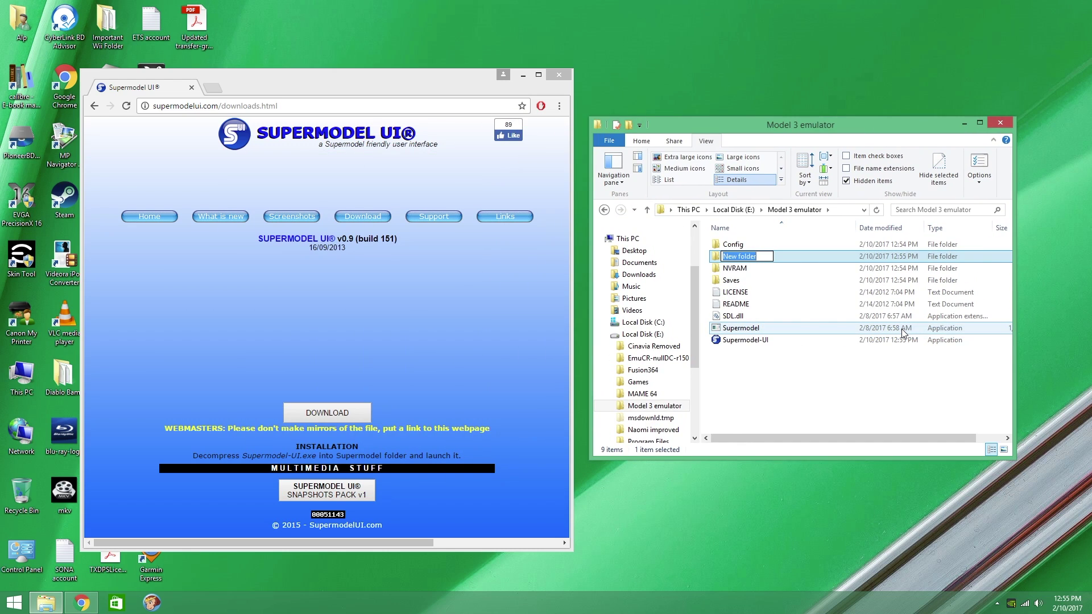
text(Roms)
click(853, 398)
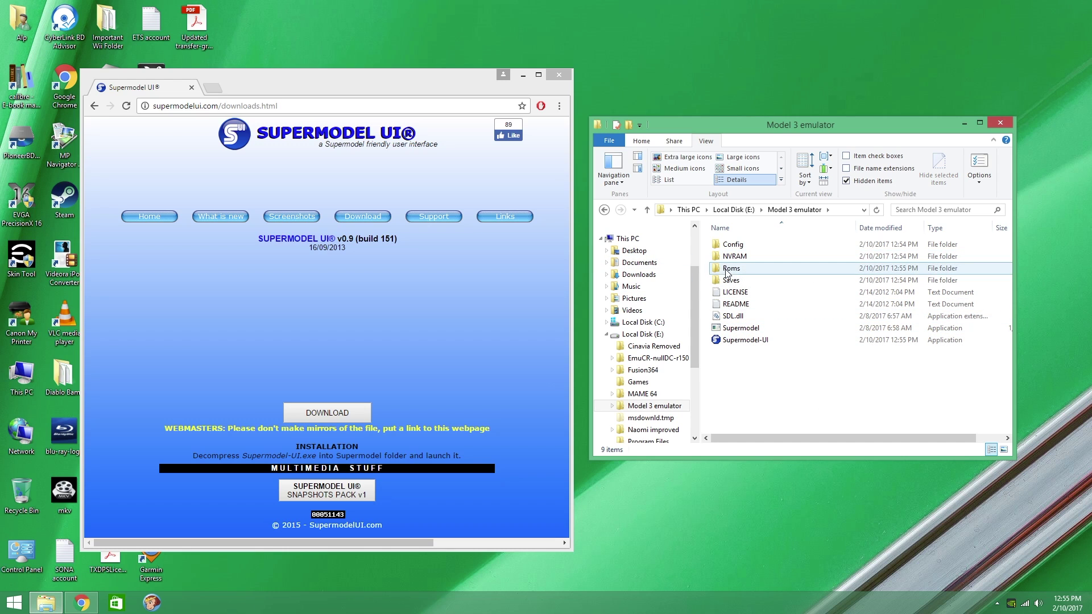
click(560, 74)
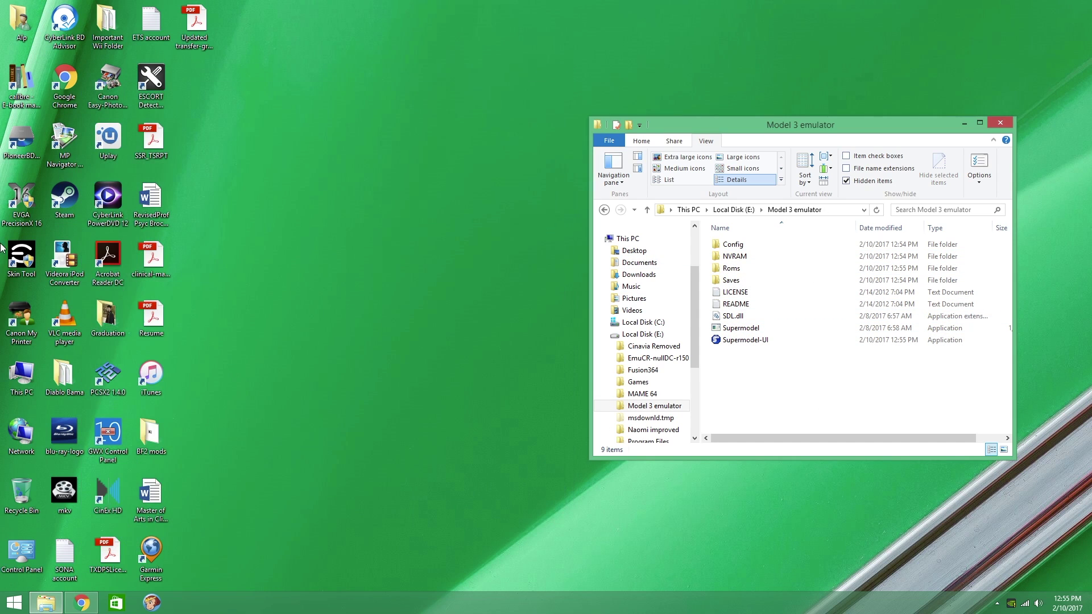
Step: Open the Documents\Supermodel 3 folder in a new File Explorer window
double_click(22, 375)
double_click(781, 392)
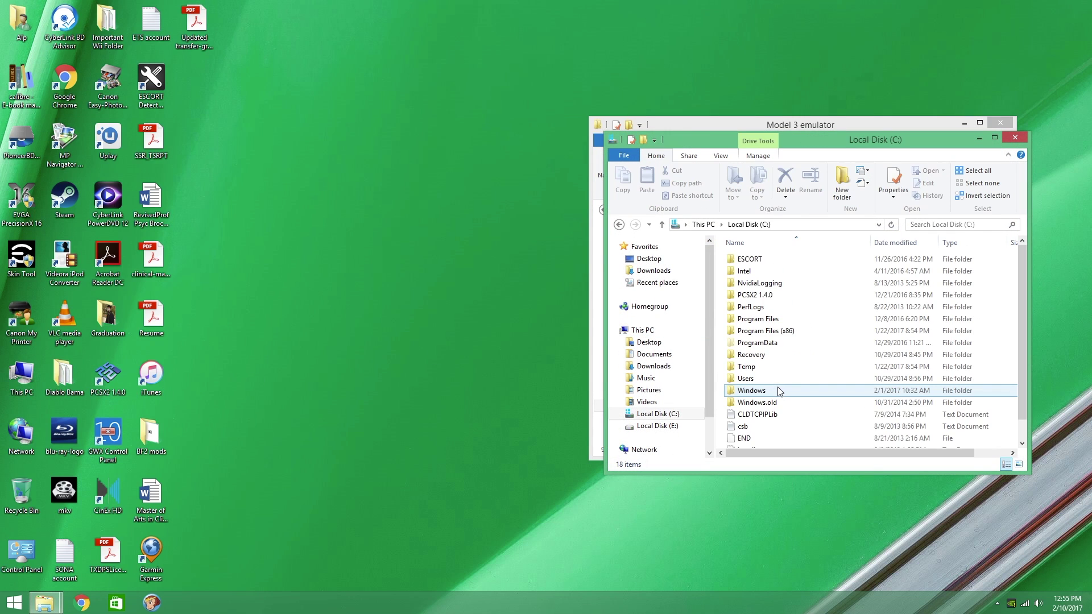
scroll(774, 392, down, 1)
scroll(757, 390, up, 1)
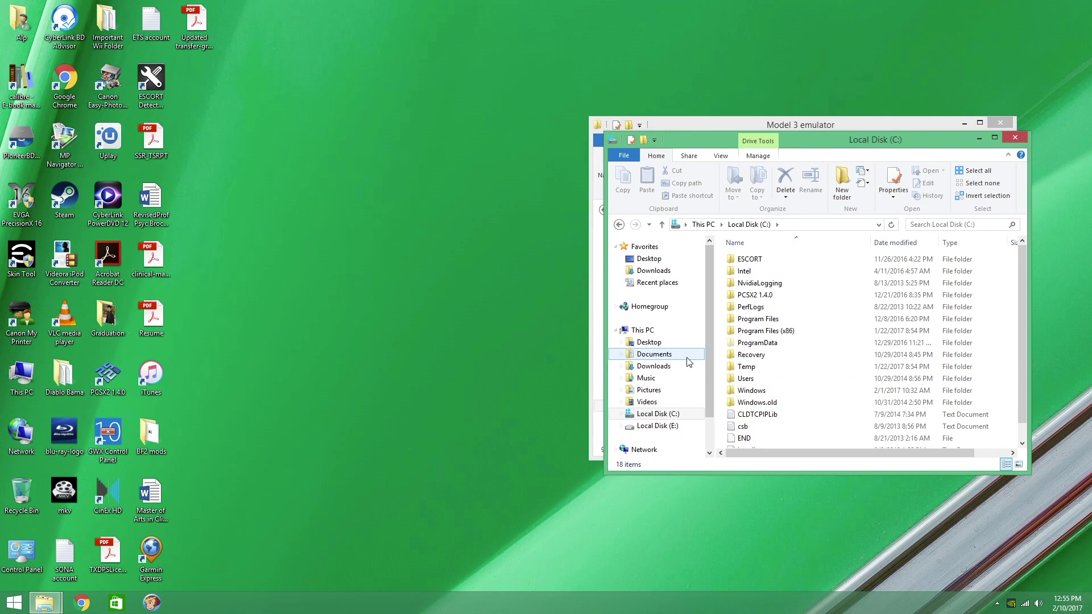
click(669, 360)
click(793, 414)
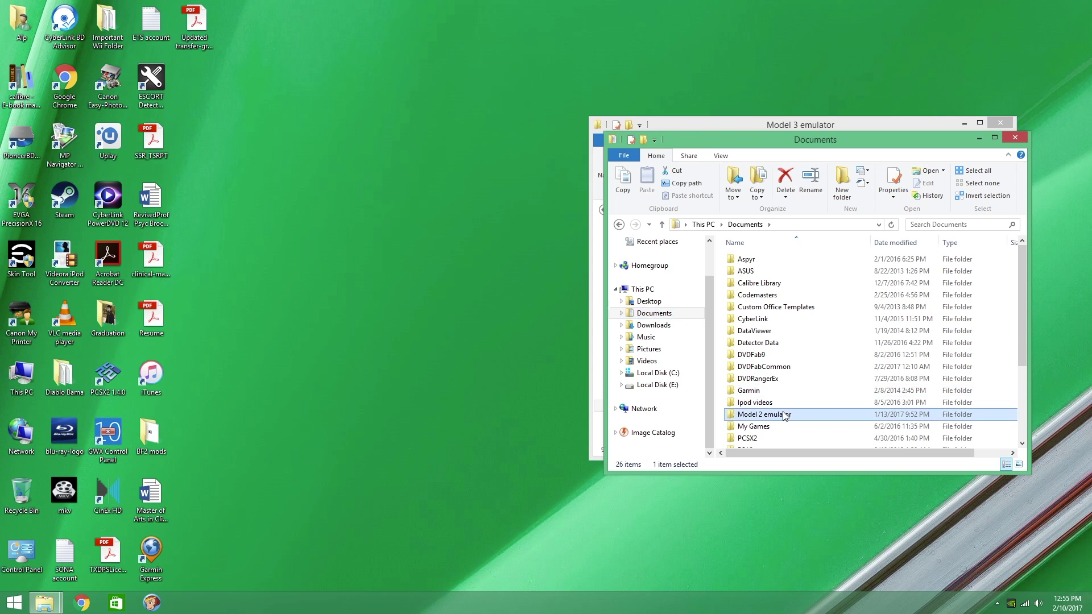
scroll(788, 411, down, 3)
double_click(758, 358)
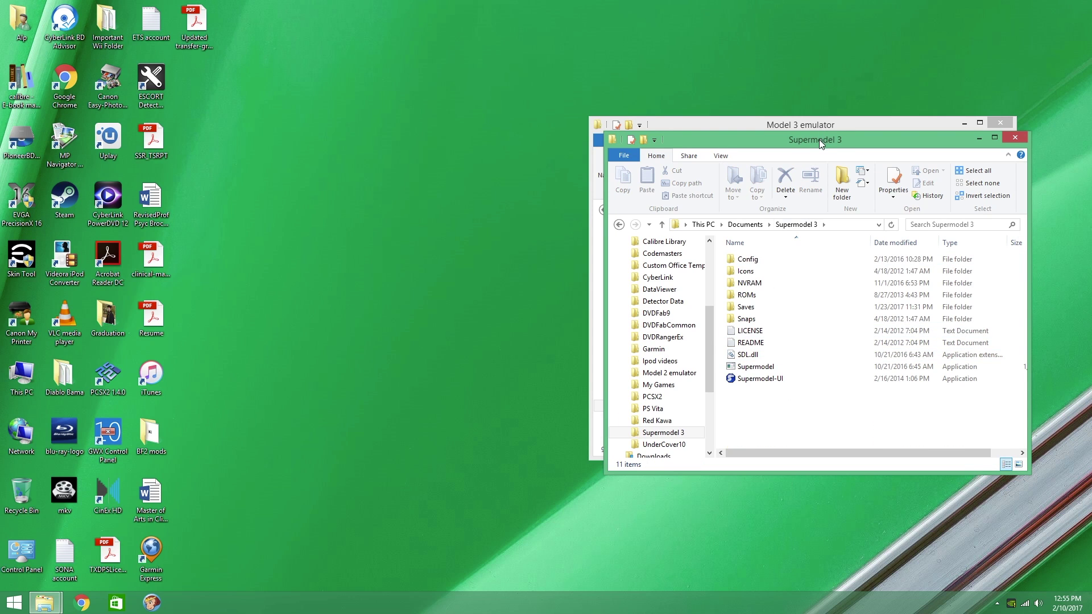
Step: Place the Supermodel 3 and Model 3 emulator windows side by side
drag(819, 139, 365, 169)
drag(816, 125, 810, 156)
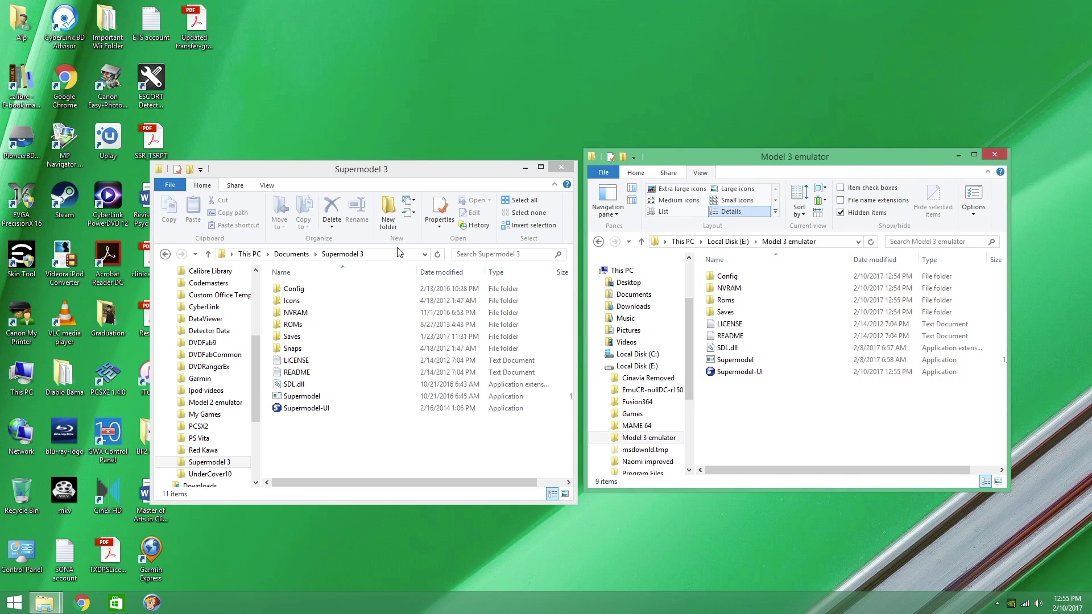
click(313, 426)
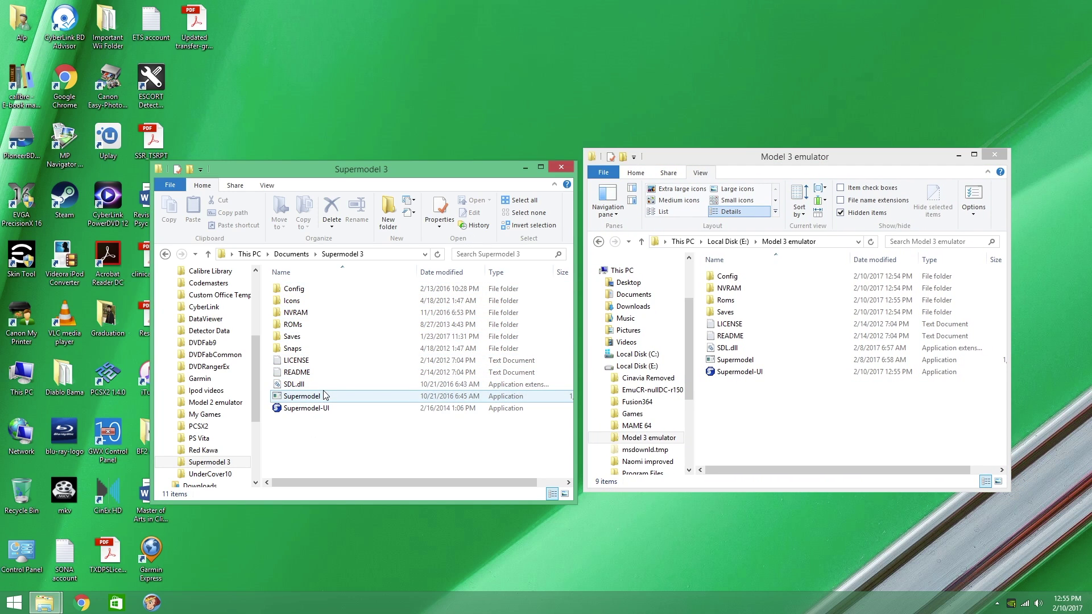
click(755, 422)
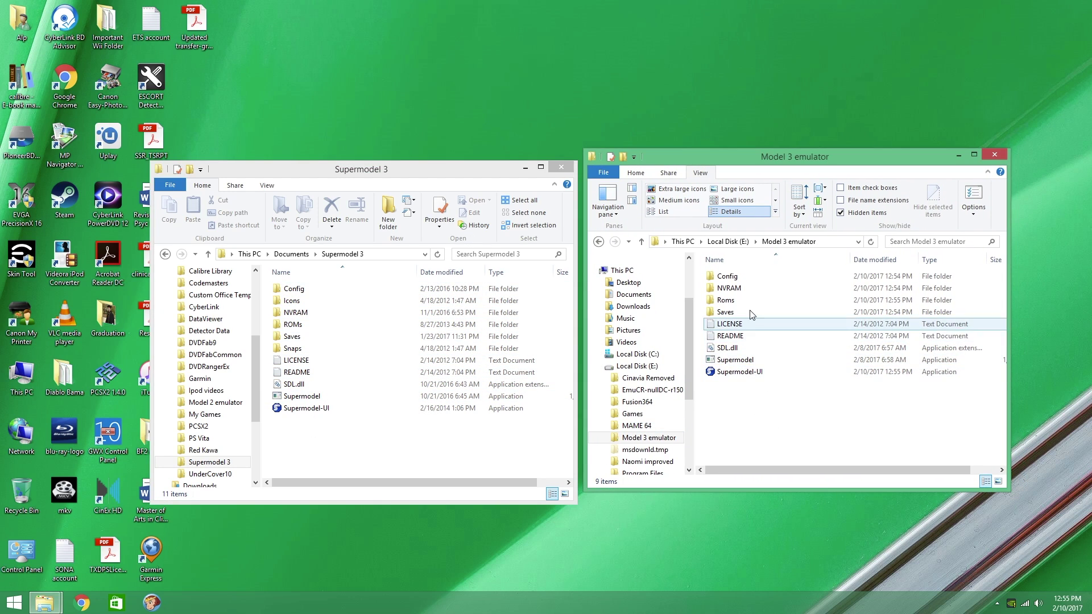
click(428, 455)
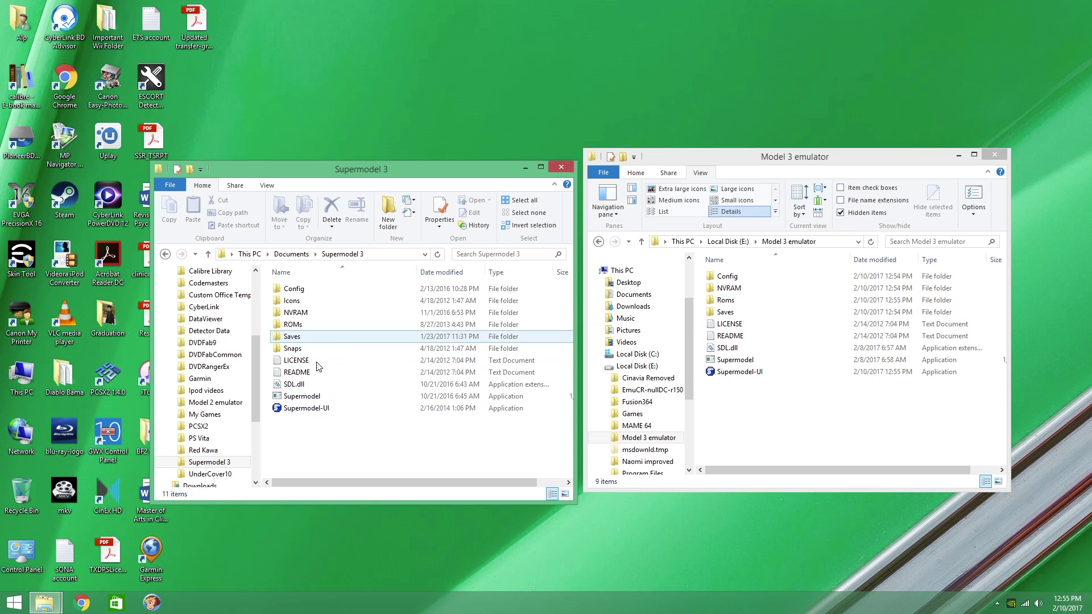
Step: Launch Supermodel-UI from the Supermodel 3 folder and select The Lost World
double_click(307, 408)
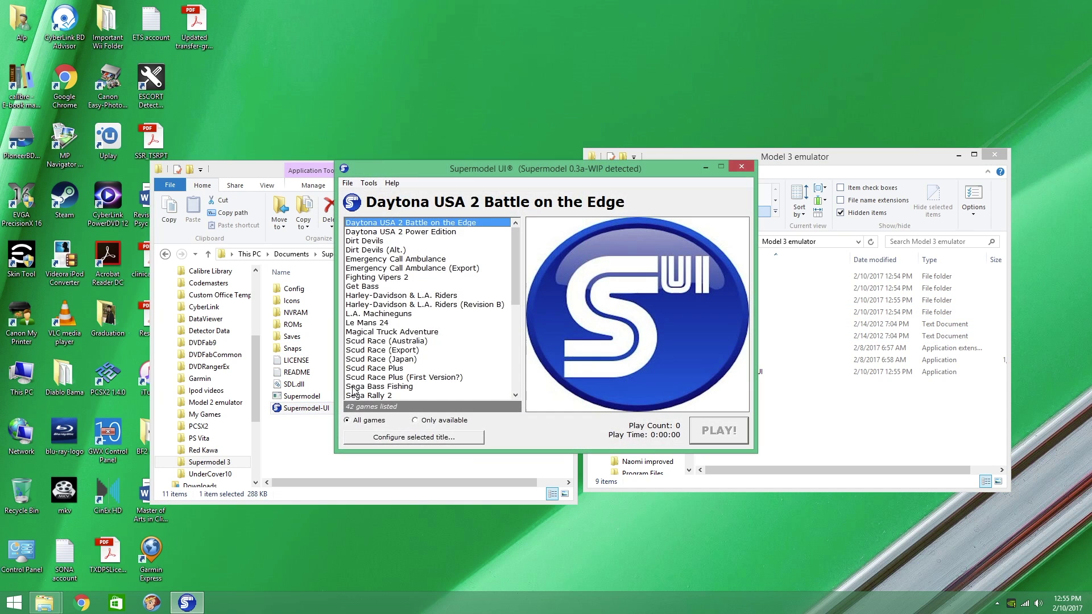
click(439, 288)
scroll(435, 301, down, 6)
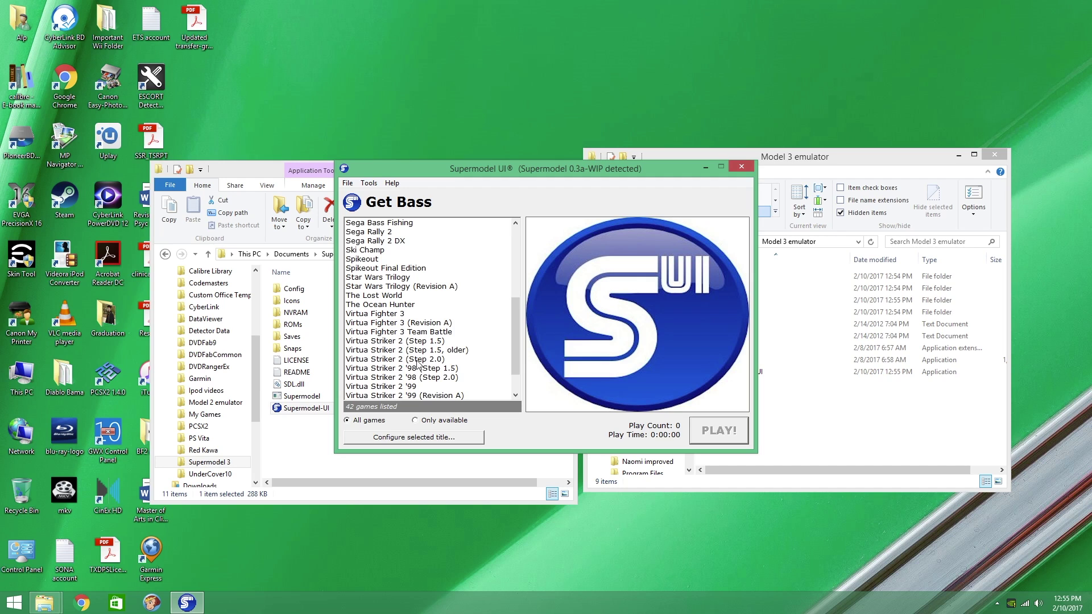
scroll(418, 363, up, 6)
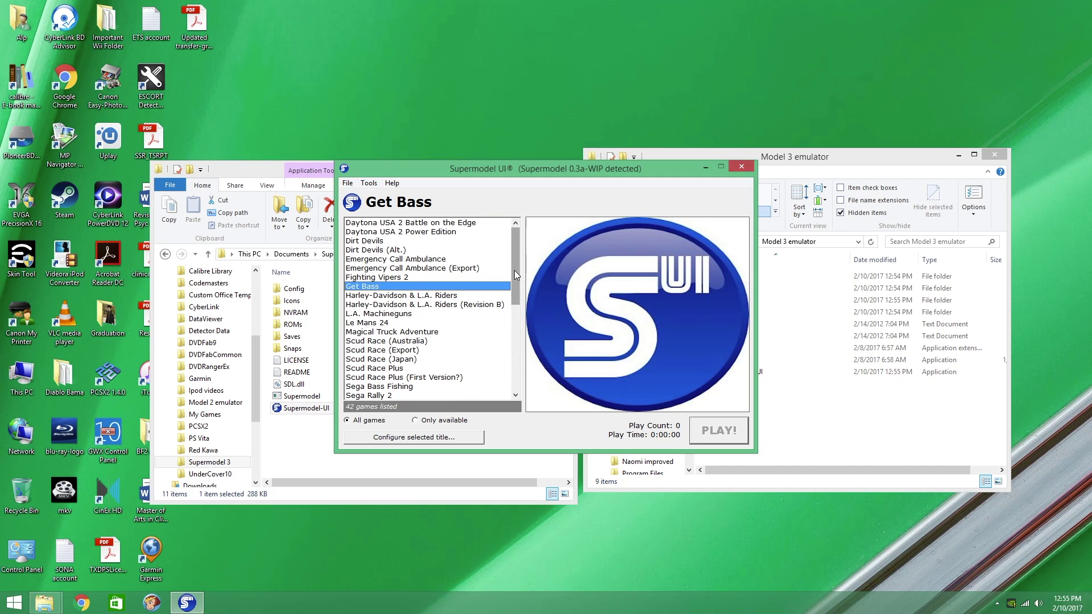
drag(514, 271, 516, 302)
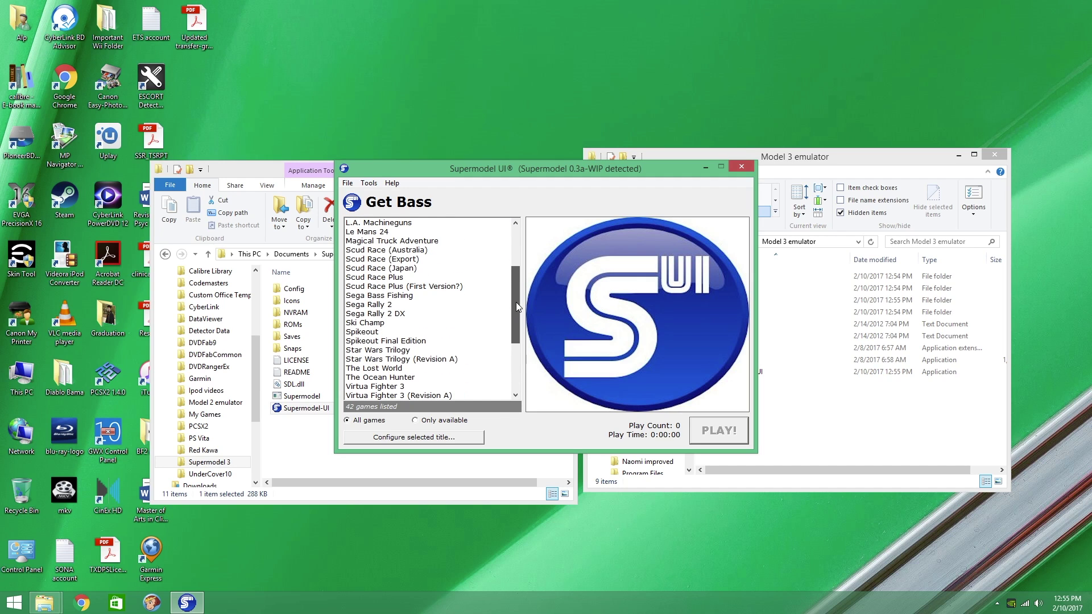
click(411, 360)
click(389, 369)
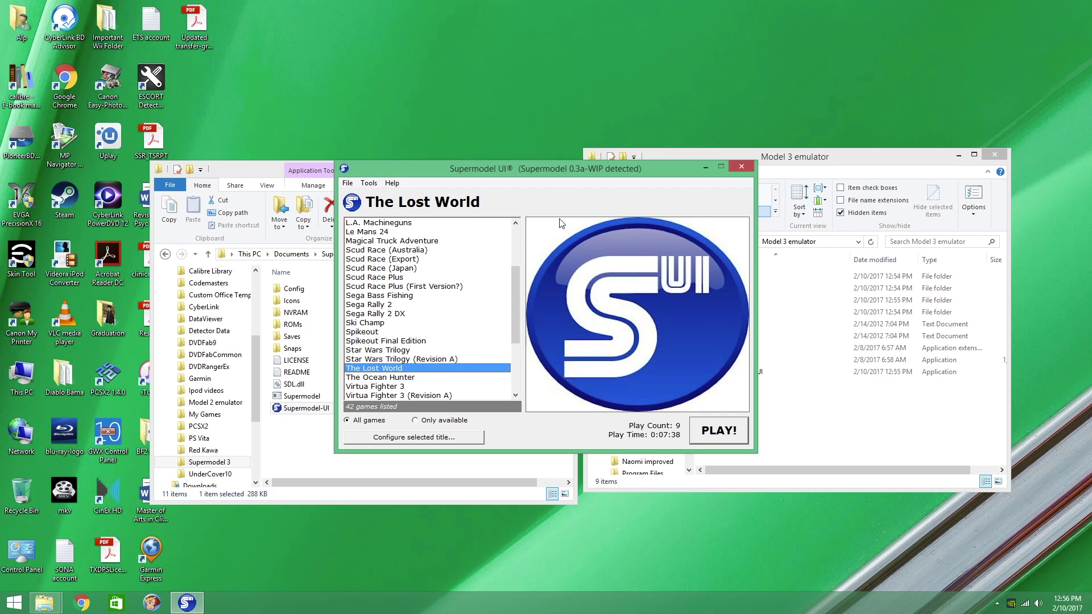
Step: Review the global emulator options under Tools > Options and exit without saving
drag(557, 170, 584, 164)
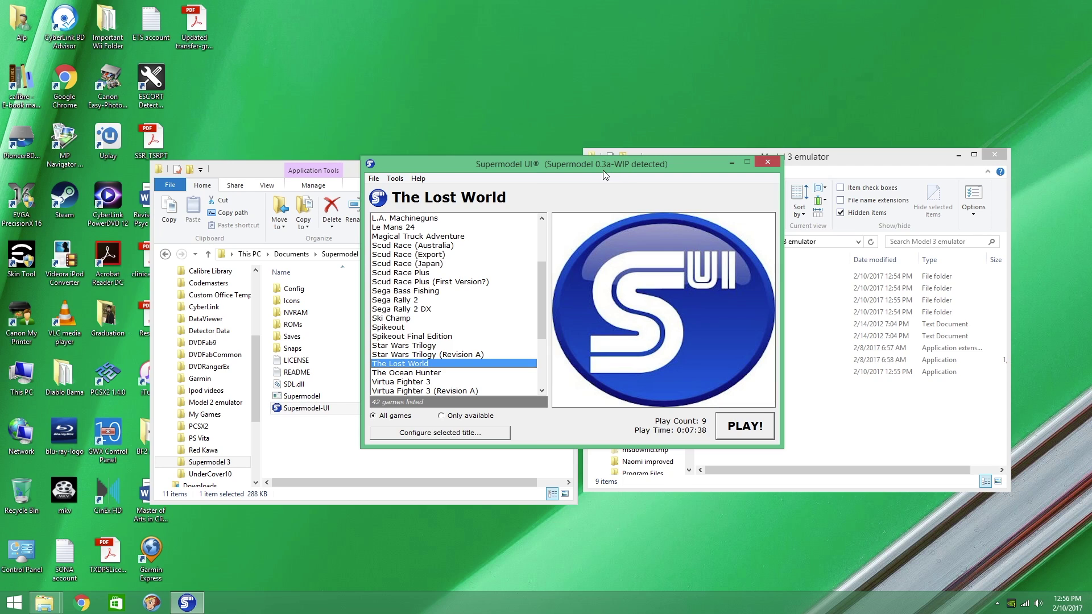
click(395, 178)
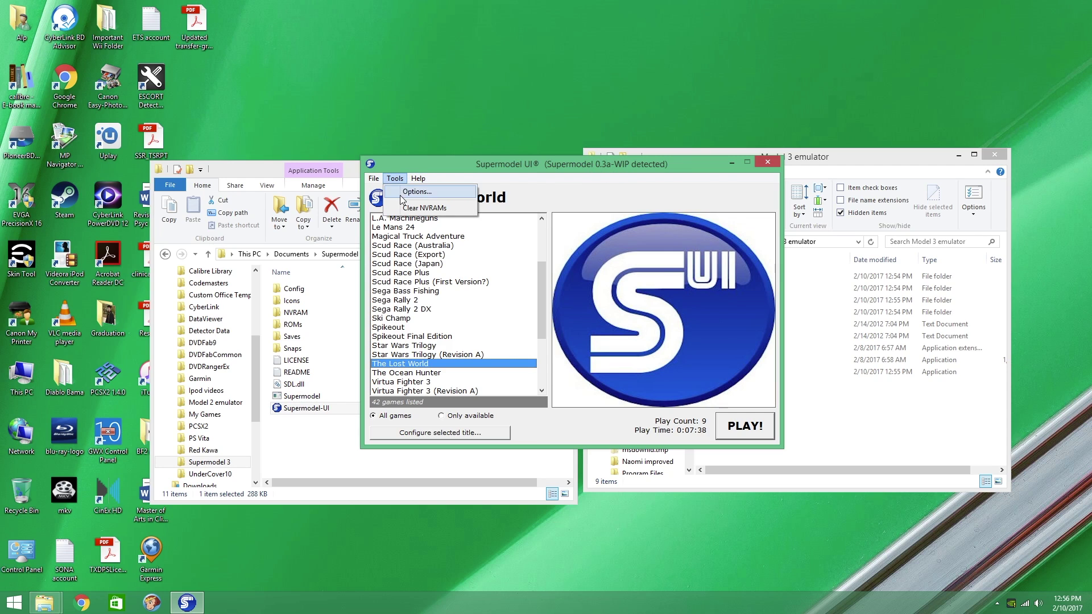
click(408, 191)
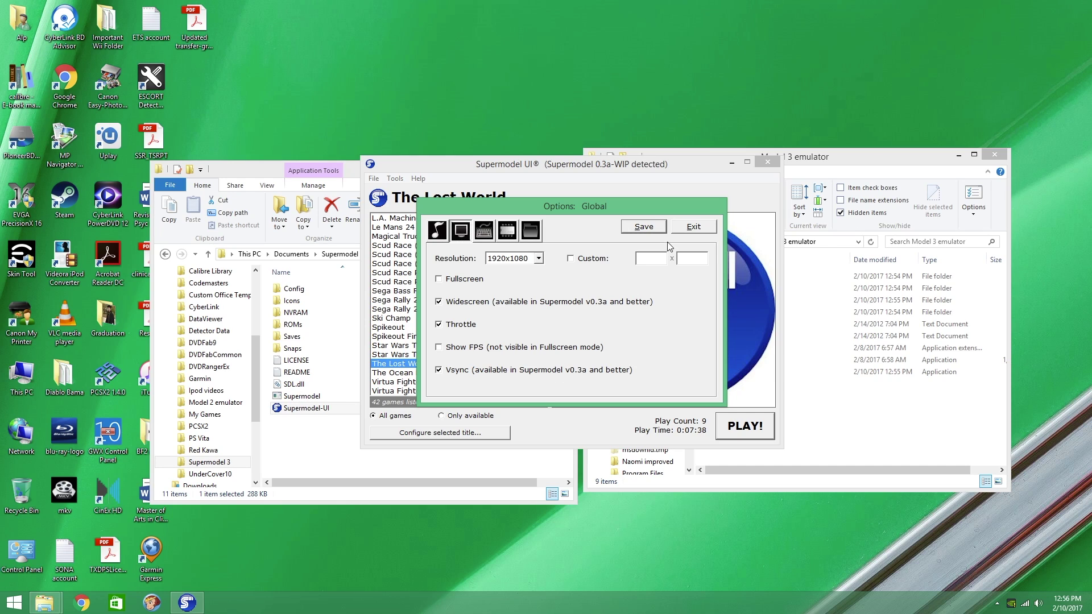
click(694, 226)
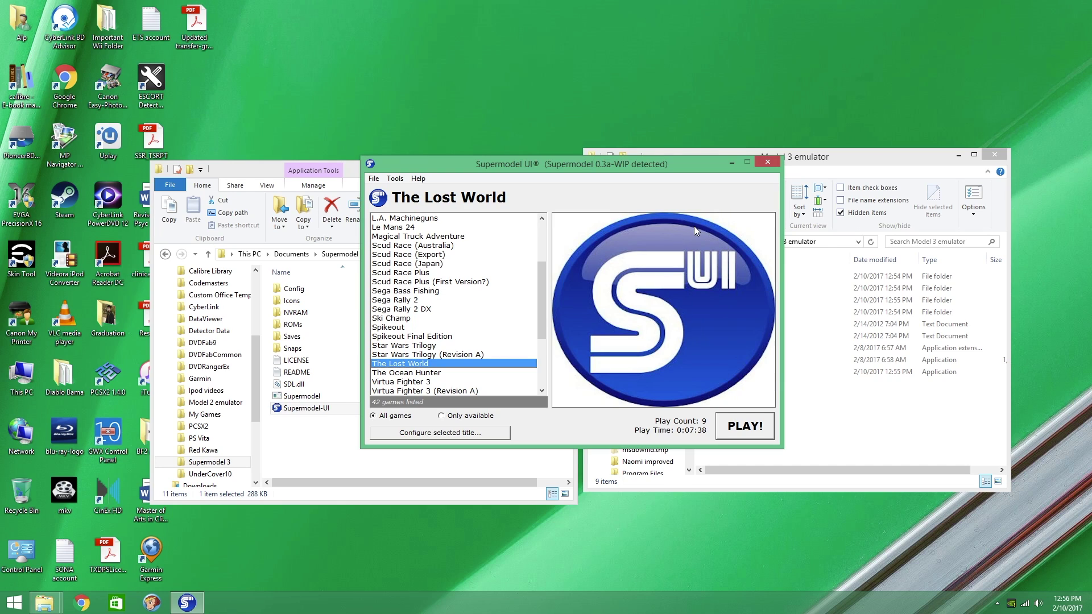
Step: Close Supermodel UI and open the ROMs folder maximized
click(767, 165)
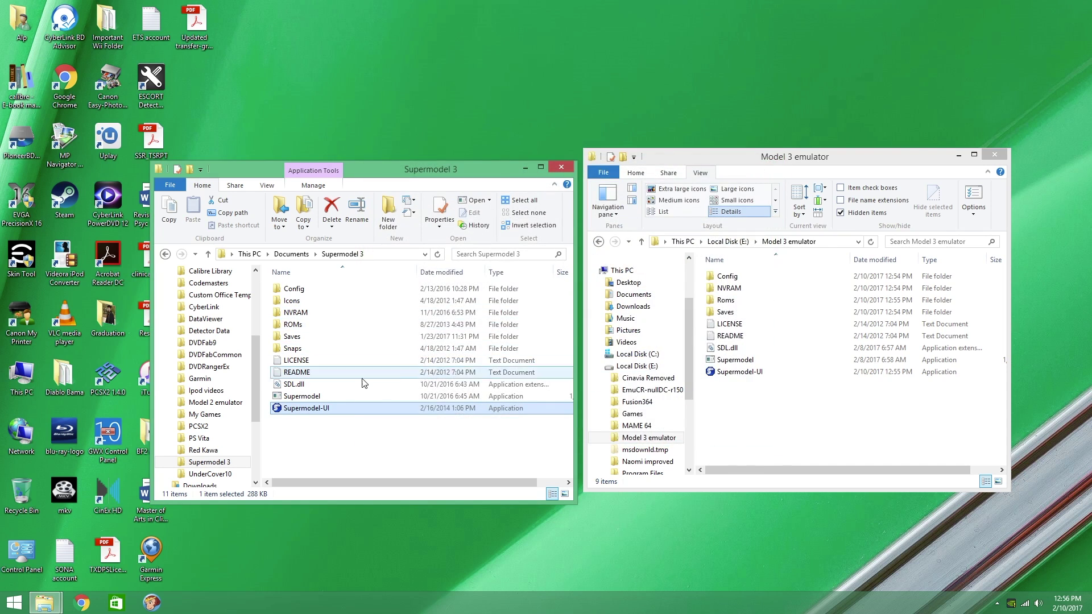
double_click(338, 324)
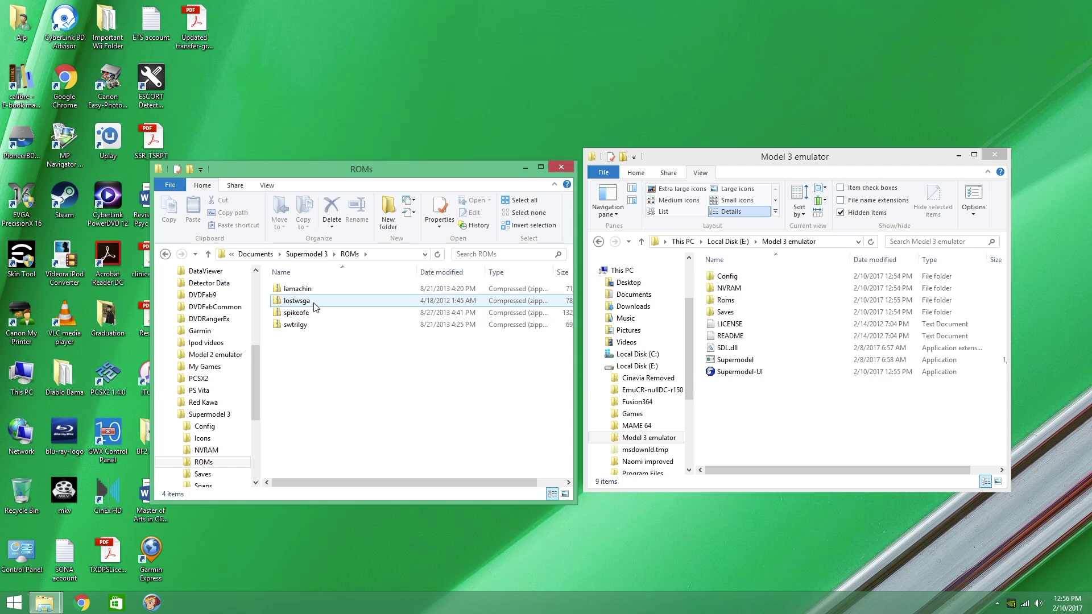
drag(366, 169, 401, 5)
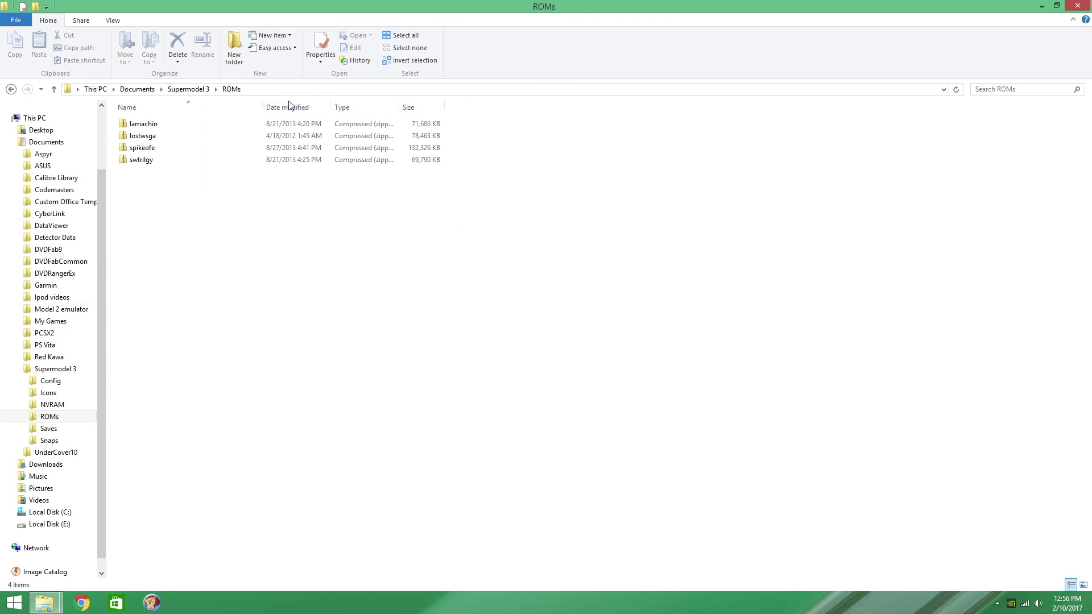
Step: Confirm in Properties that the lostwsga zip is 76.6 MB, then close the ROMs window
click(257, 136)
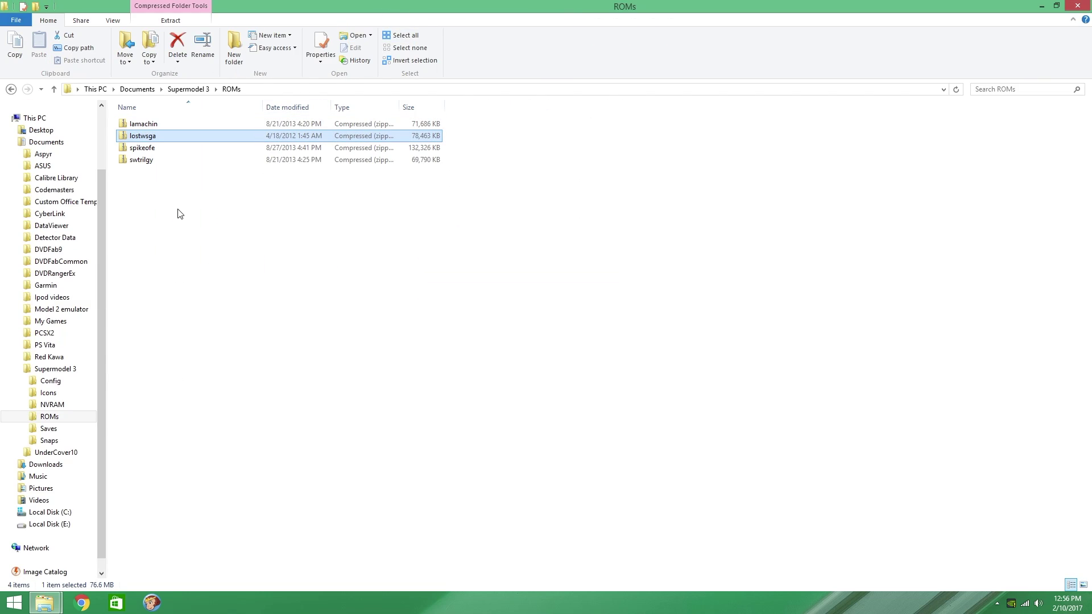
right_click(178, 141)
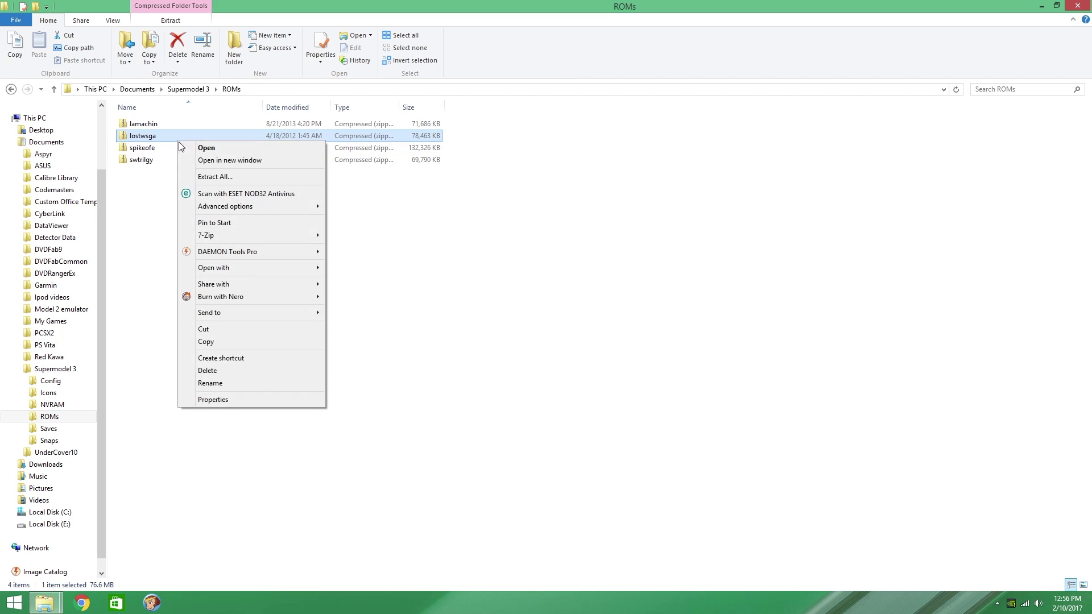
click(219, 399)
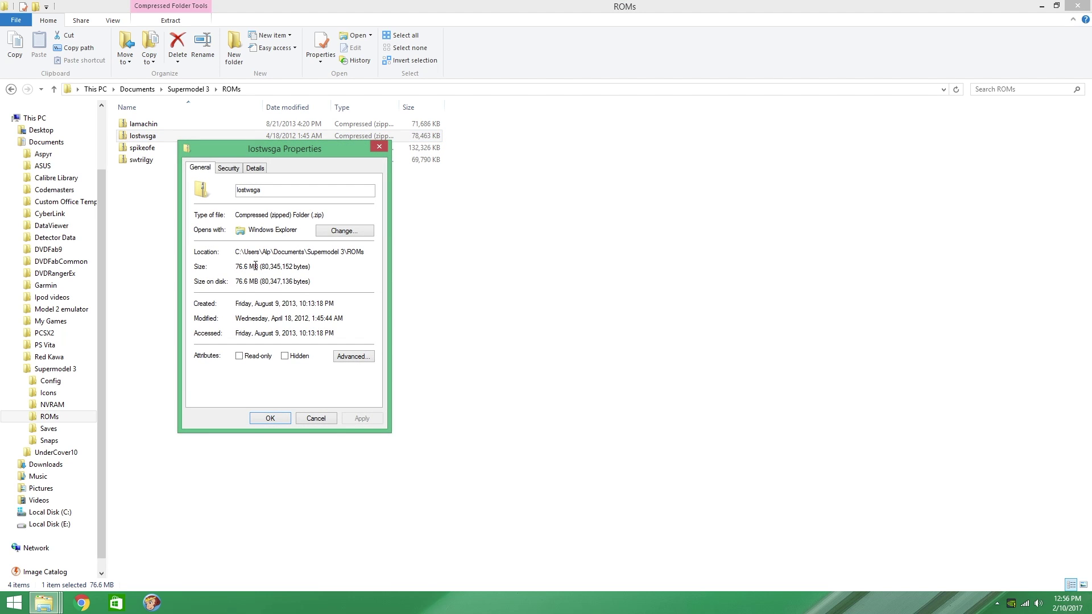
click(274, 417)
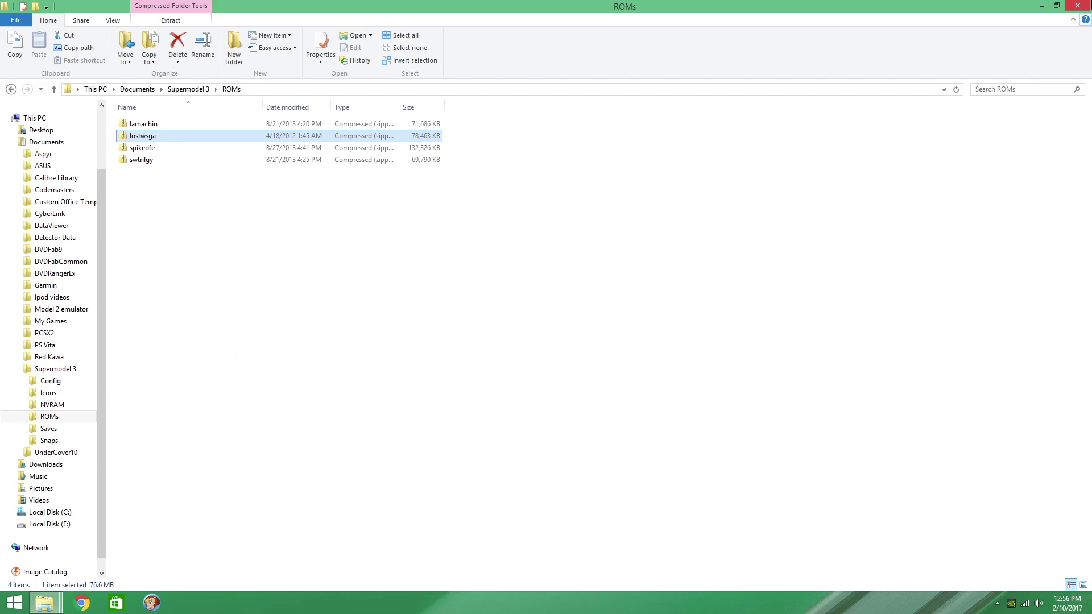
click(1078, 6)
Step: Search Google for 'lostwsga rom' in a new Chrome window
click(83, 603)
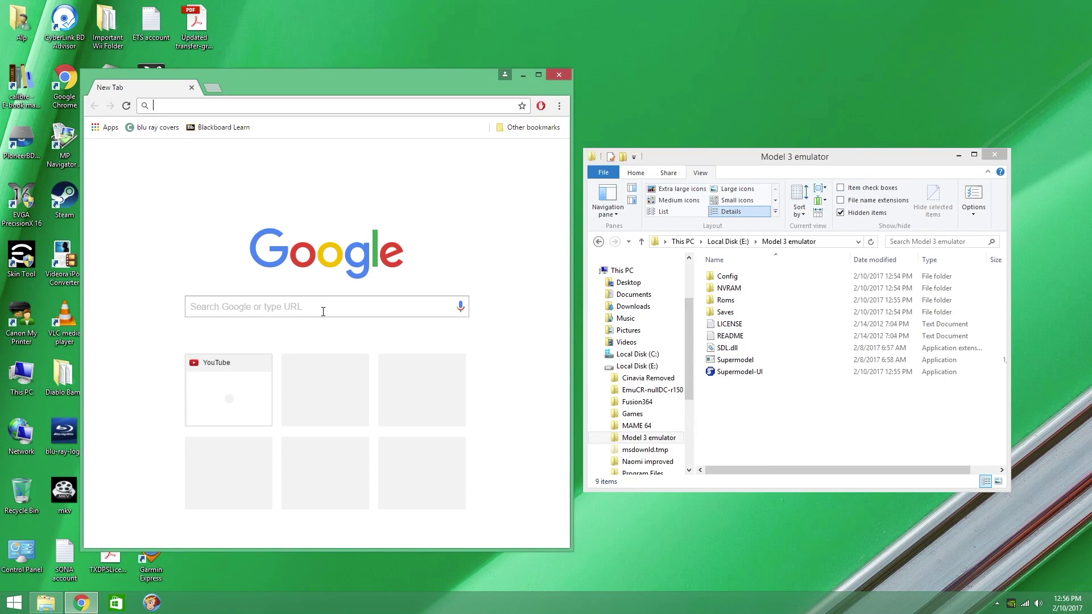
click(323, 311)
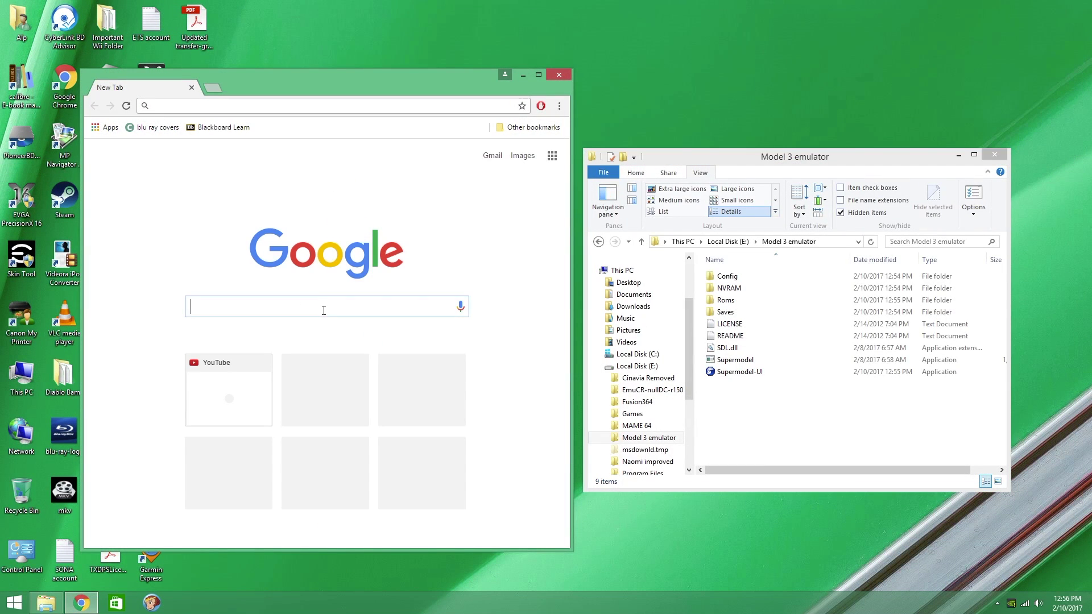
text(lost)
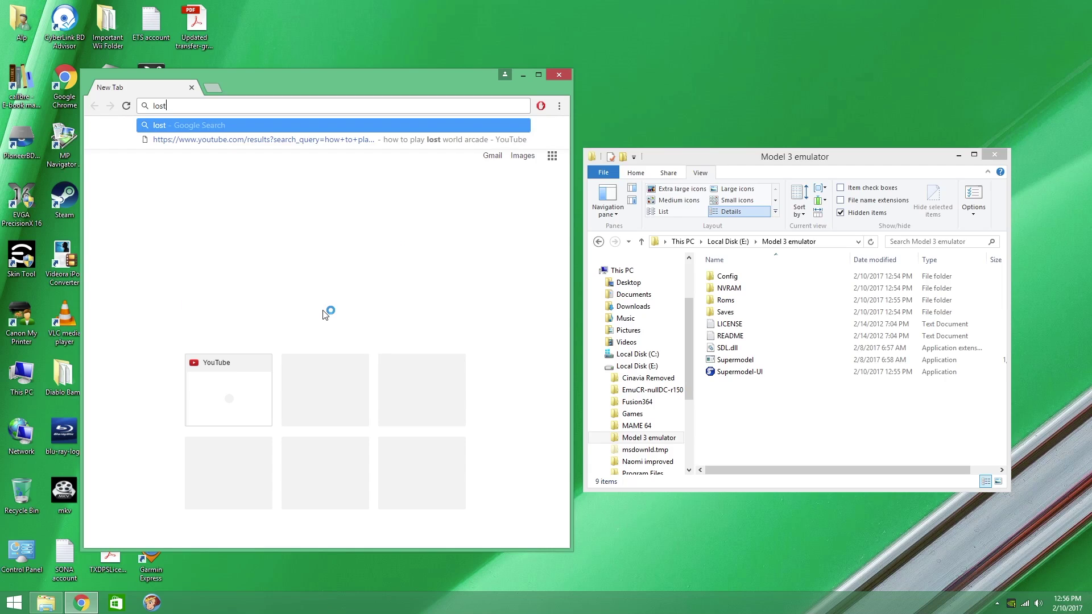
text(wsga rom)
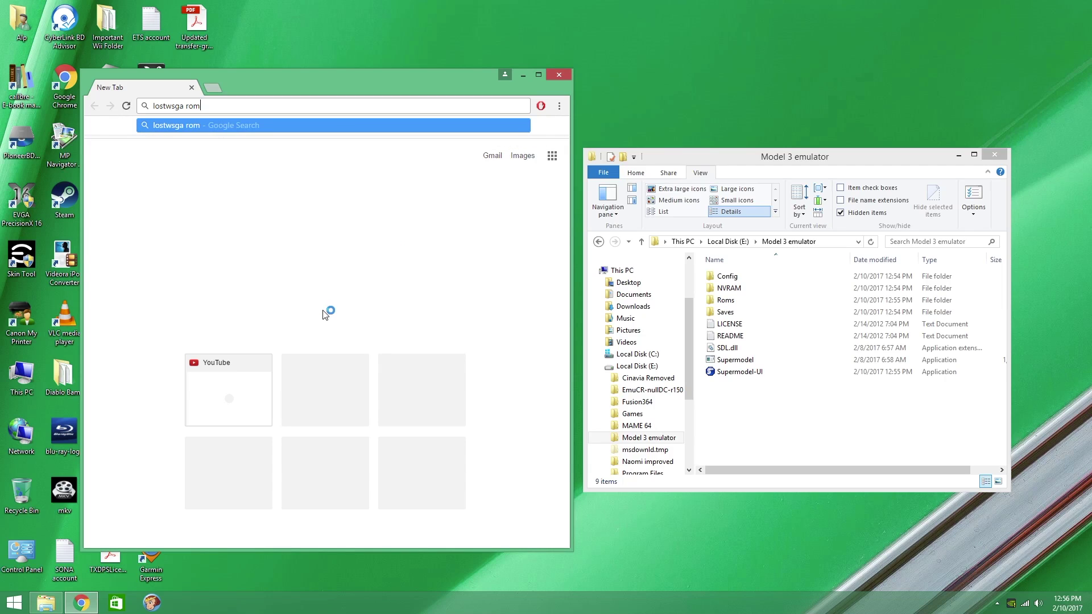
key(Return)
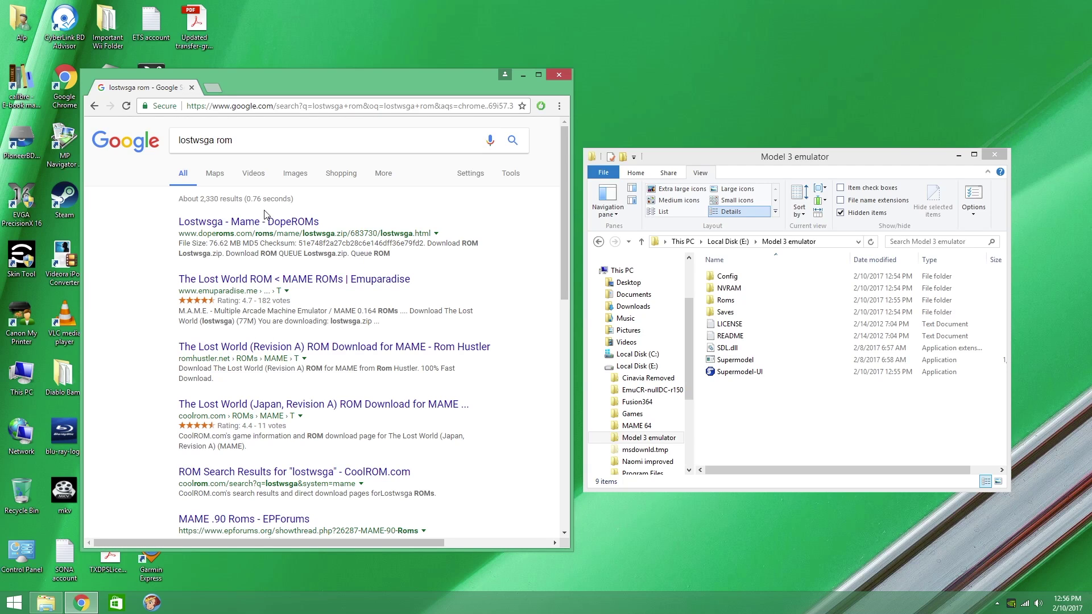
Step: Check the DopeROMs Lostwsga.zip page (76.62 MB), then close Chrome
click(263, 232)
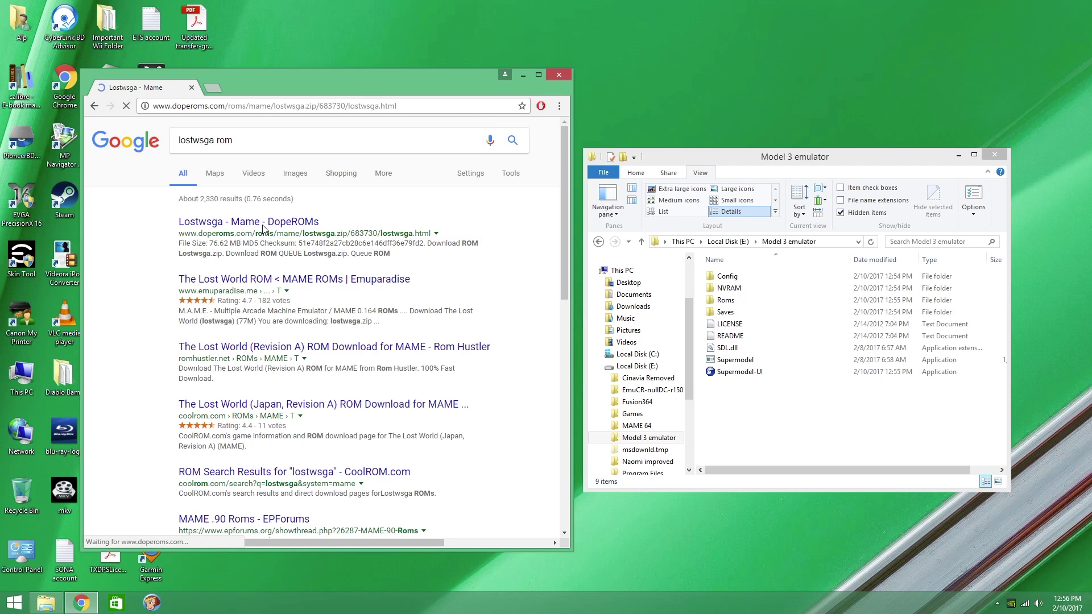
scroll(323, 332, down, 5)
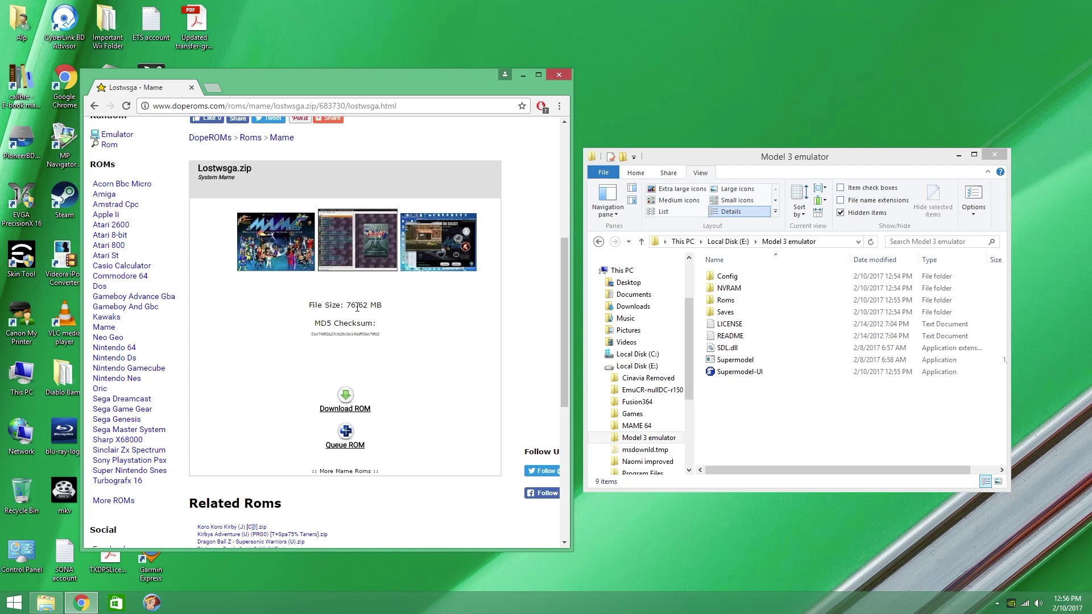
scroll(262, 199, up, 2)
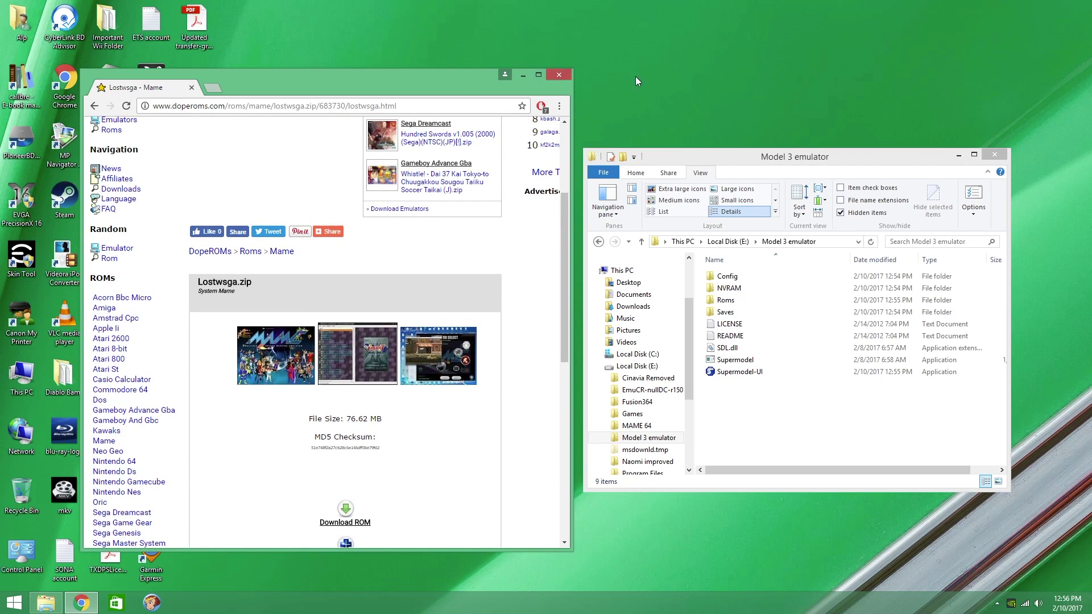
click(559, 76)
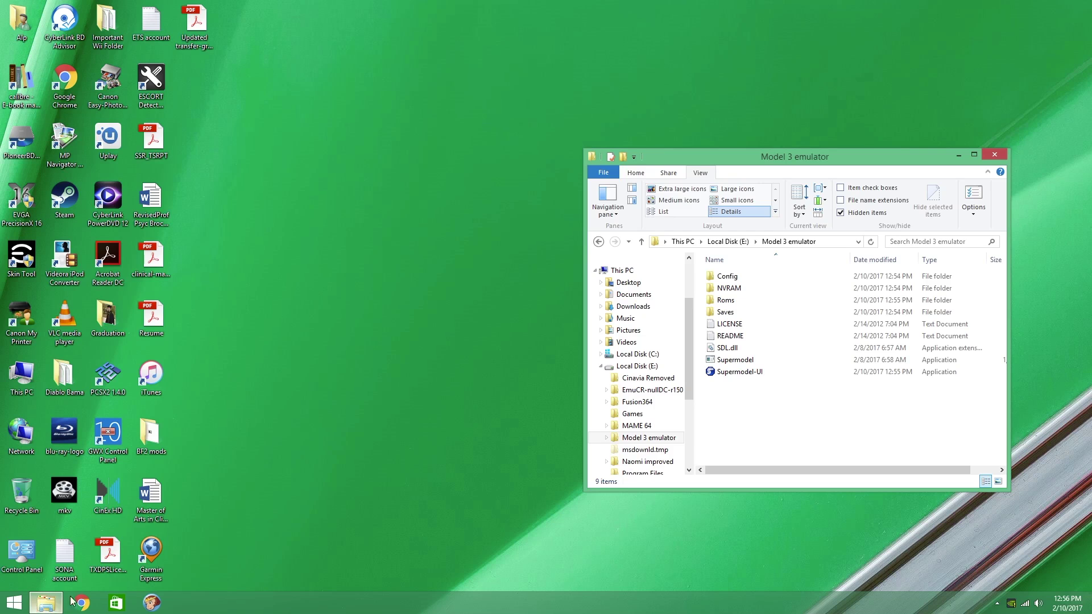
Step: Launch Supermodel-UI from the Documents > Supermodel 3 folder
click(47, 603)
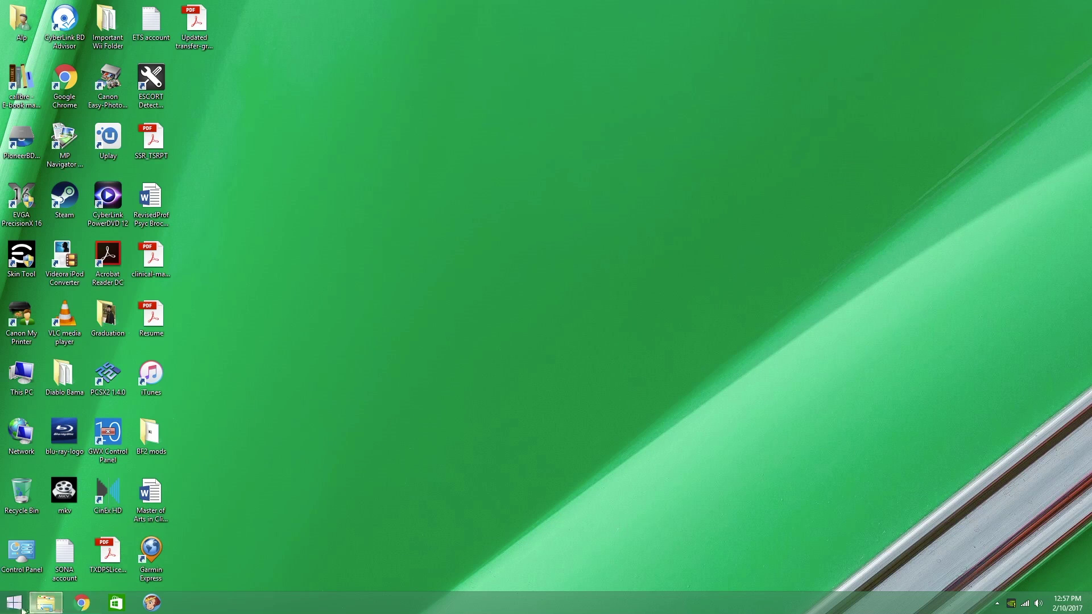
click(50, 602)
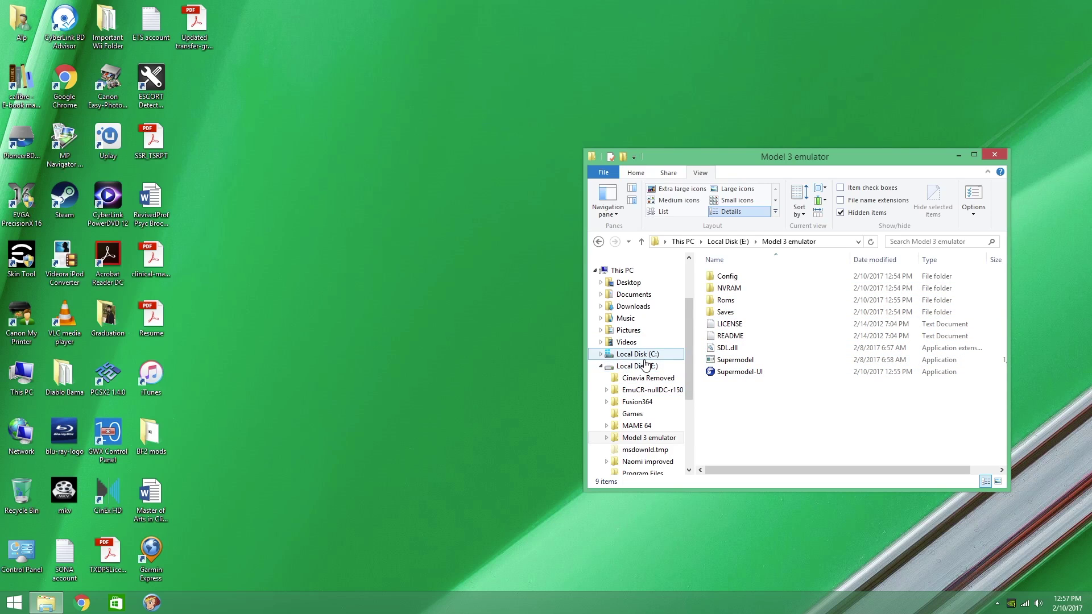
click(631, 294)
click(763, 441)
scroll(762, 442, down, 3)
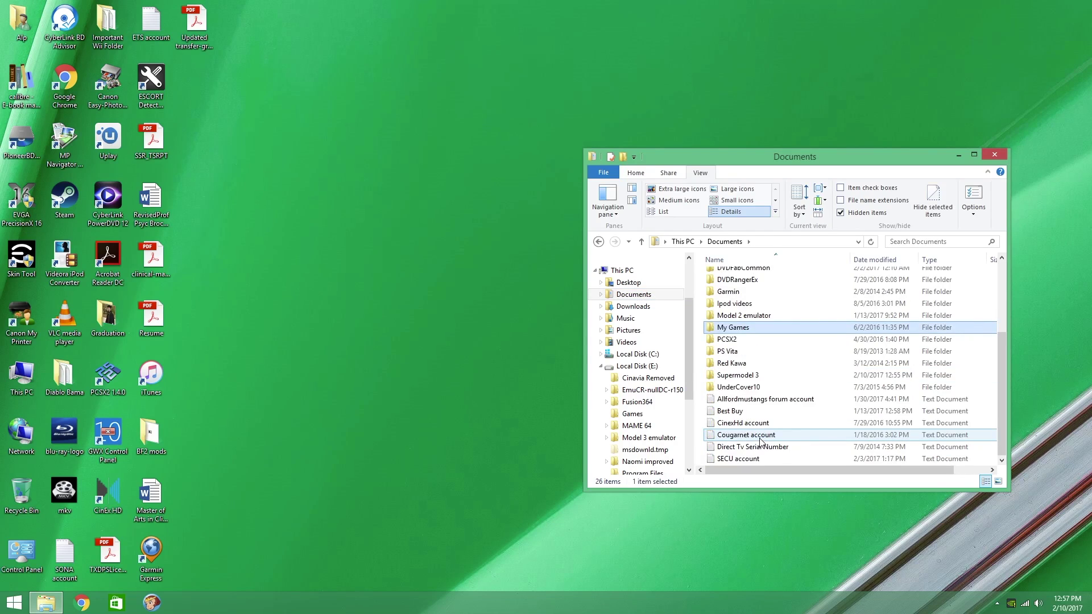
double_click(764, 376)
double_click(740, 395)
Step: Review the sound, video, input, threading and path options, then save them
click(392, 183)
click(380, 196)
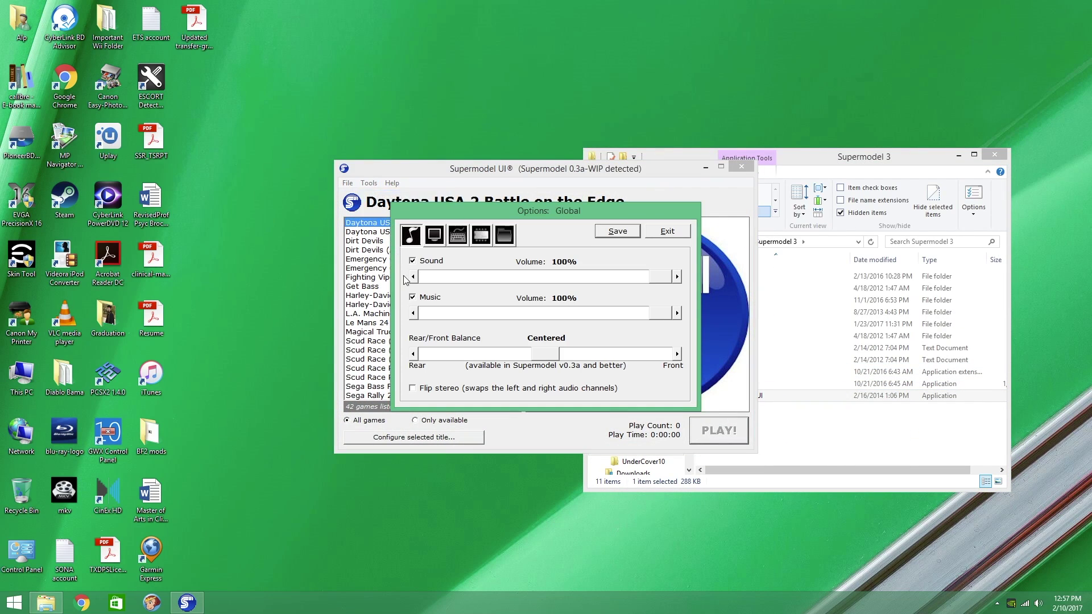
click(431, 233)
click(456, 235)
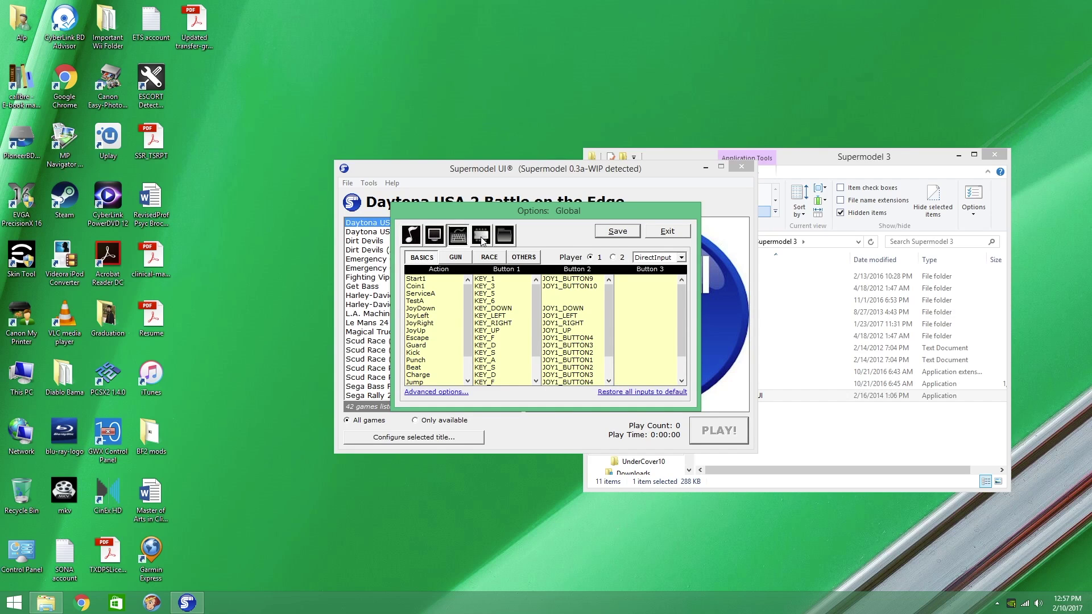
click(481, 239)
click(509, 242)
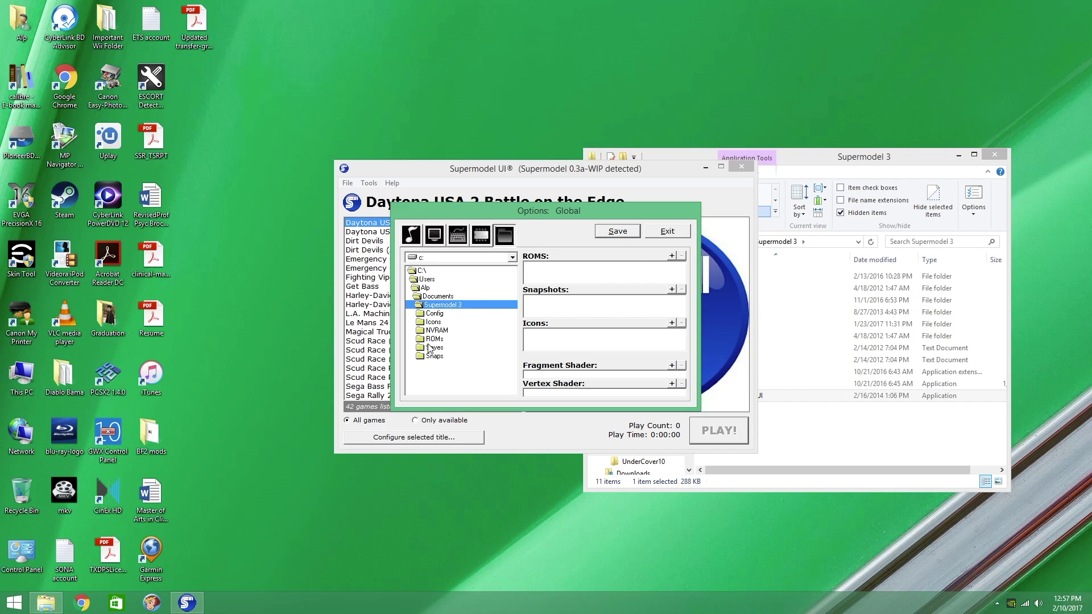
click(617, 231)
Step: Launch The Lost World from the Supermodel UI game list
click(399, 304)
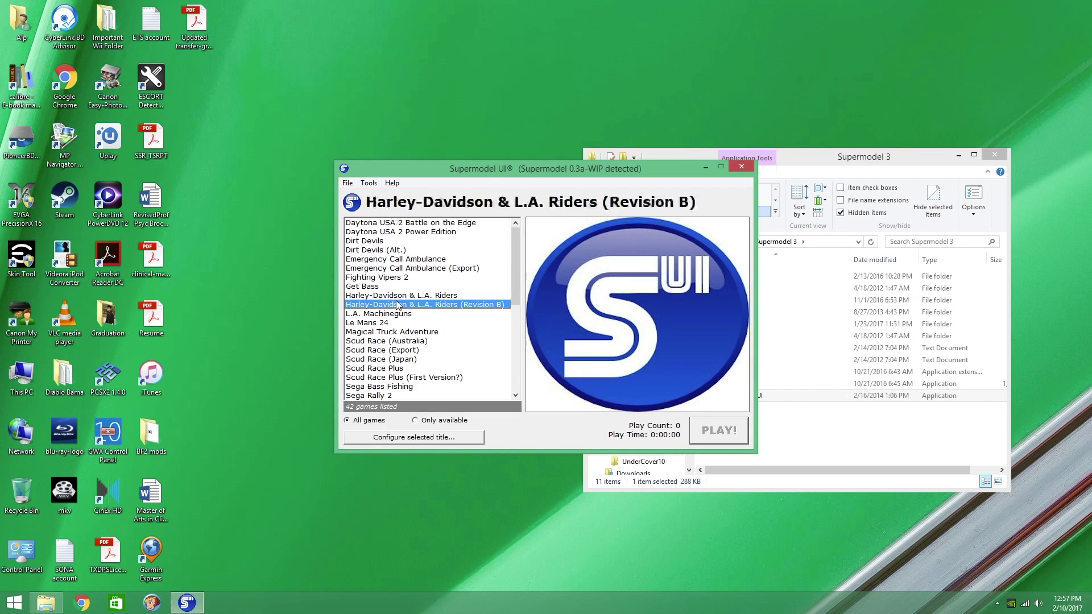
click(383, 358)
scroll(387, 364, down, 3)
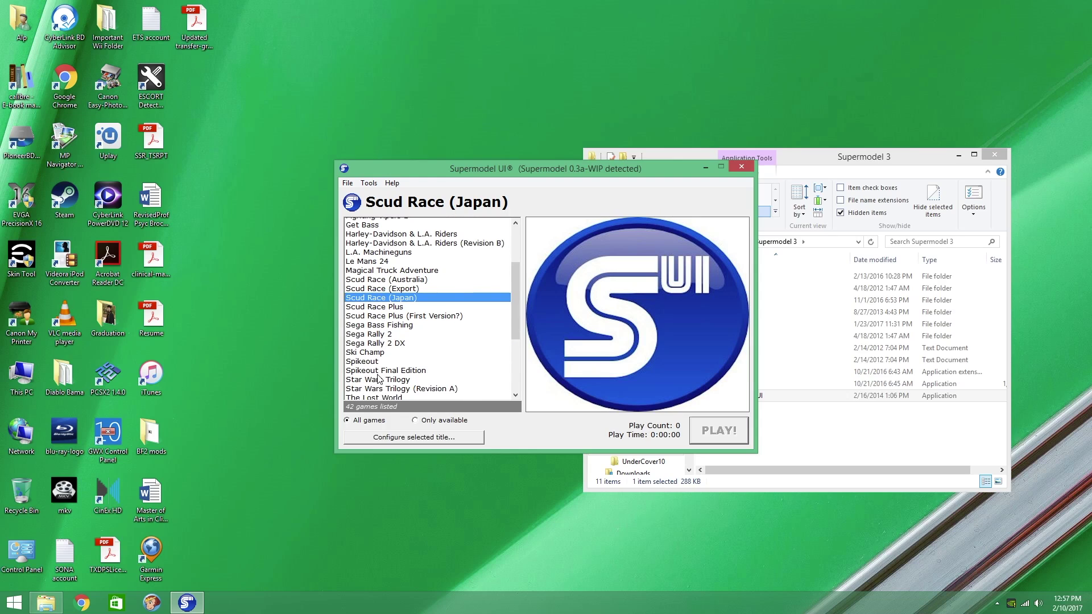
scroll(390, 359, down, 1)
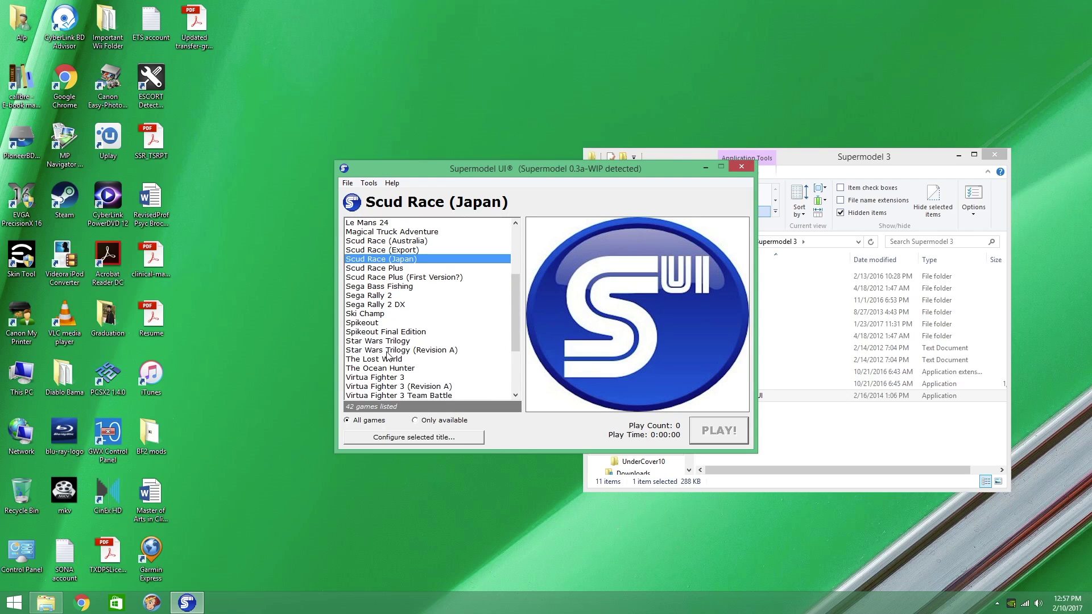
double_click(394, 350)
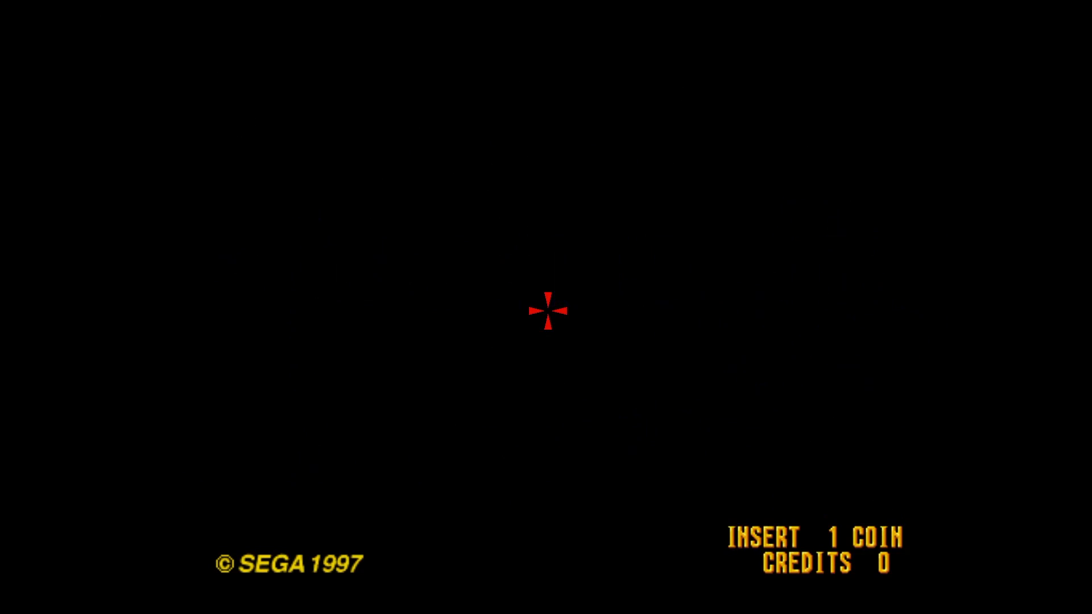
Step: Enter the test menu with F2, step to GUN SETTING with 9, and open it
key(F2)
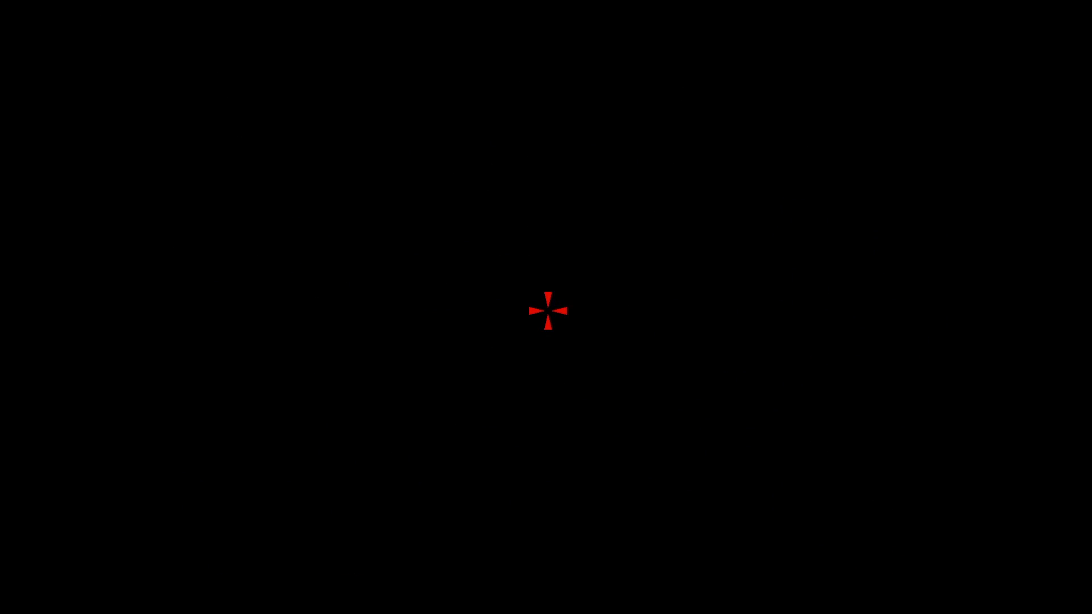
key(9)
key(9)
key(9)
key(9)
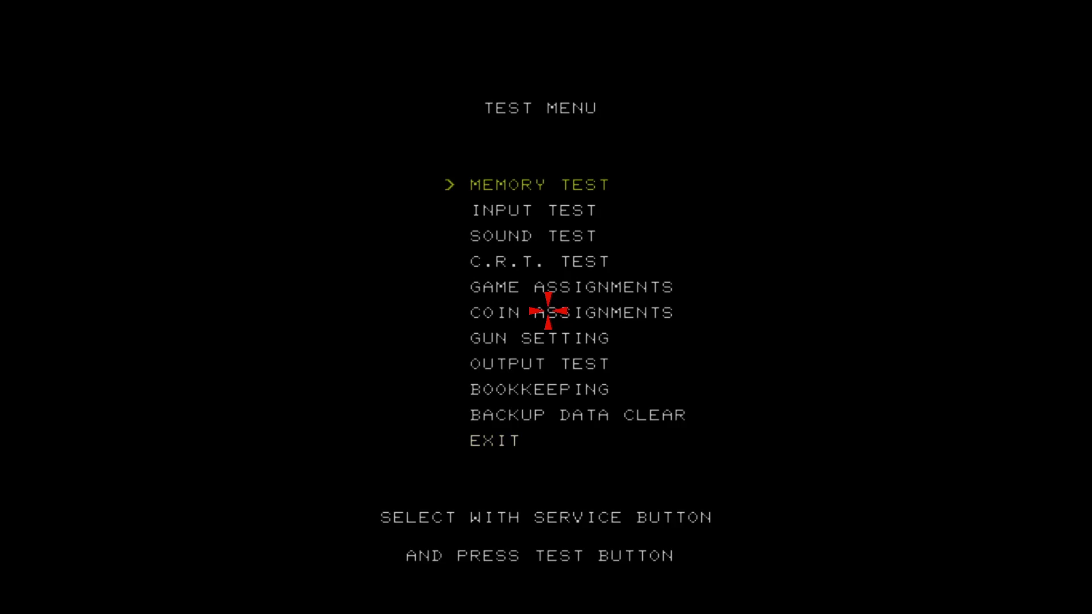
key(9)
key(9)
key(9)
key(9)
key(9)
key(9)
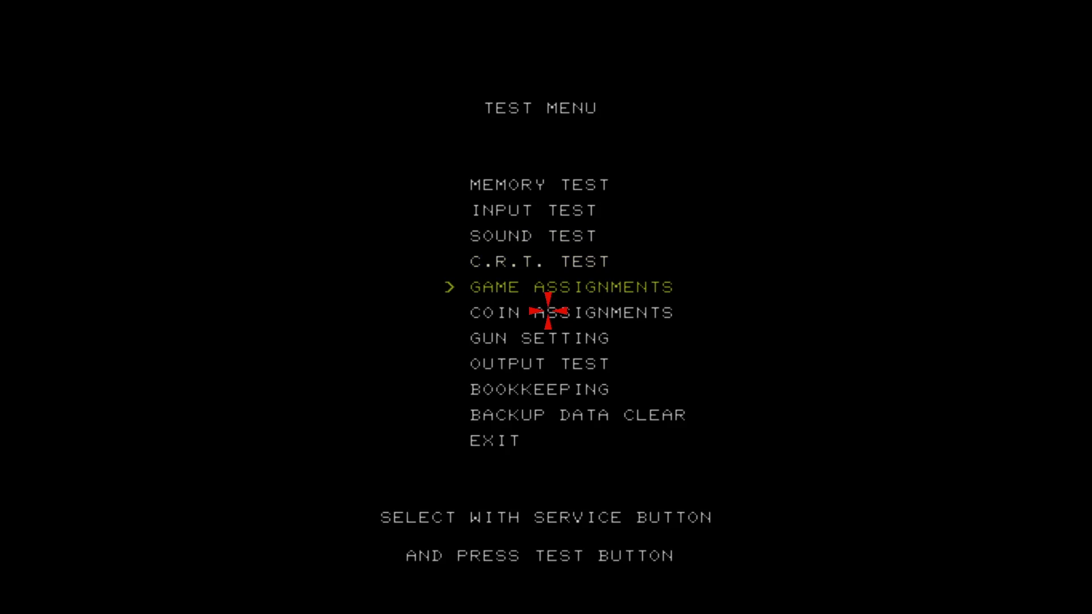
key(9)
key(9)
key(9)
key(9)
key(9)
key(9)
key(9)
key(9)
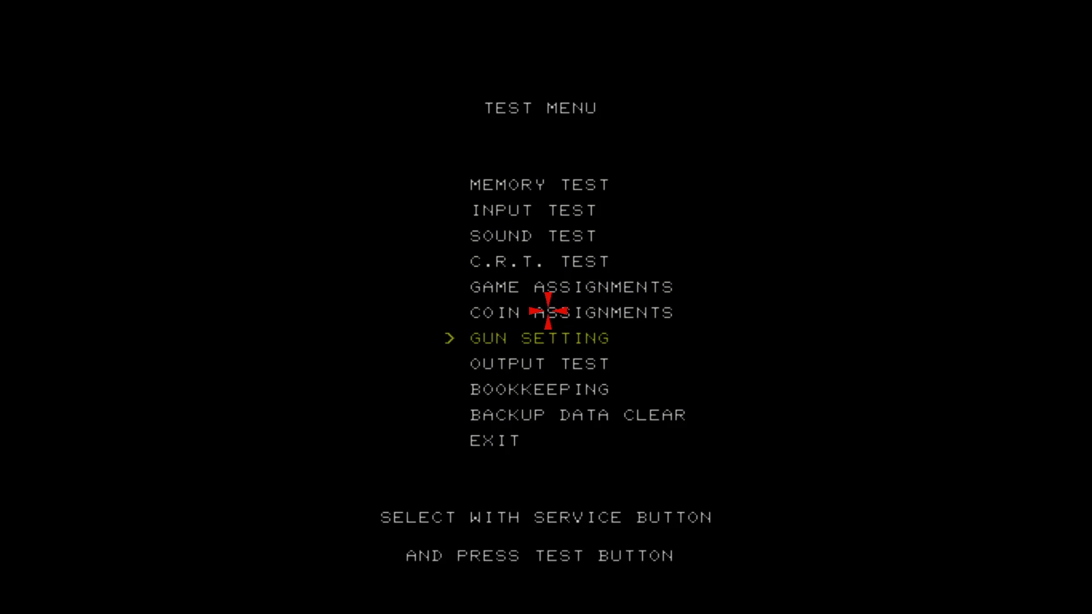
key(9)
key(9)
key(9)
key(9)
key(9)
key(9)
key(9)
key(9)
key(9)
key(9)
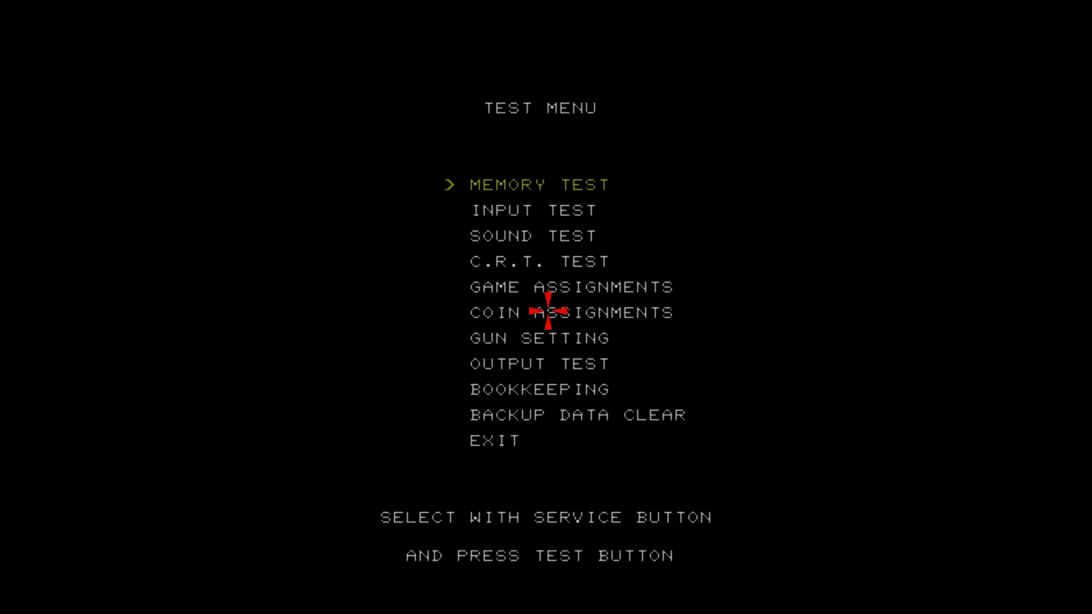
key(9)
key(F2)
key(9)
key(9)
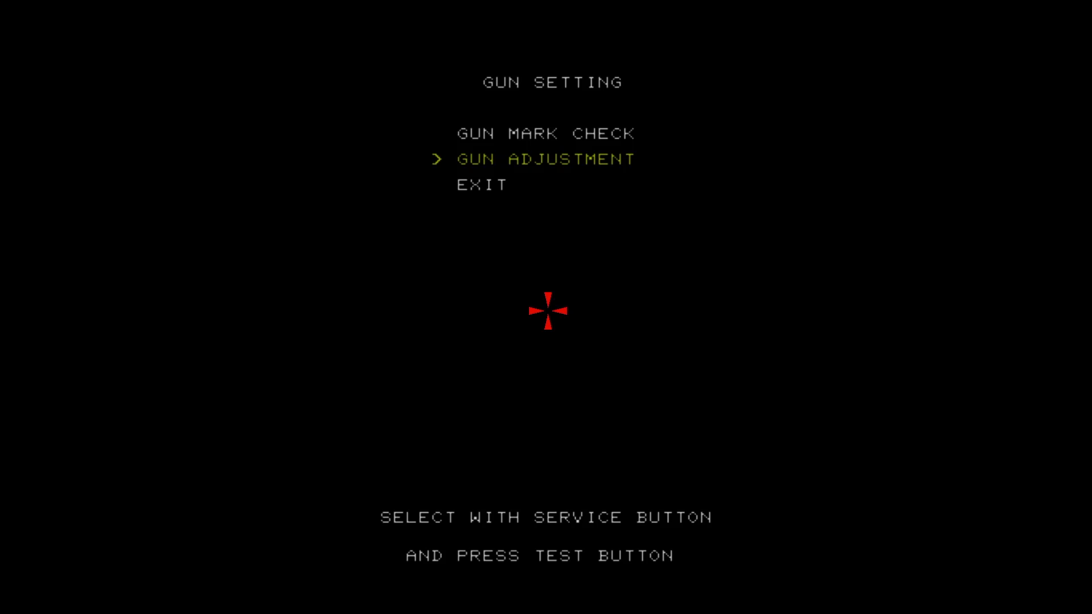
Step: Calibrate the gun on the GUN ADJUSTMENT screen using the Test key (F2)
key(F2)
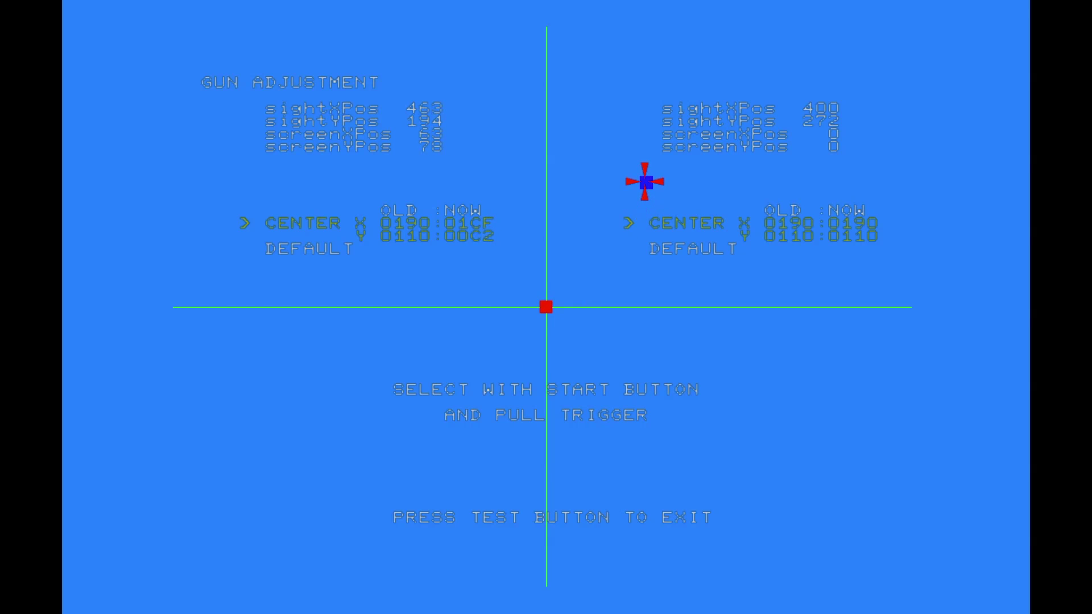
key(F2)
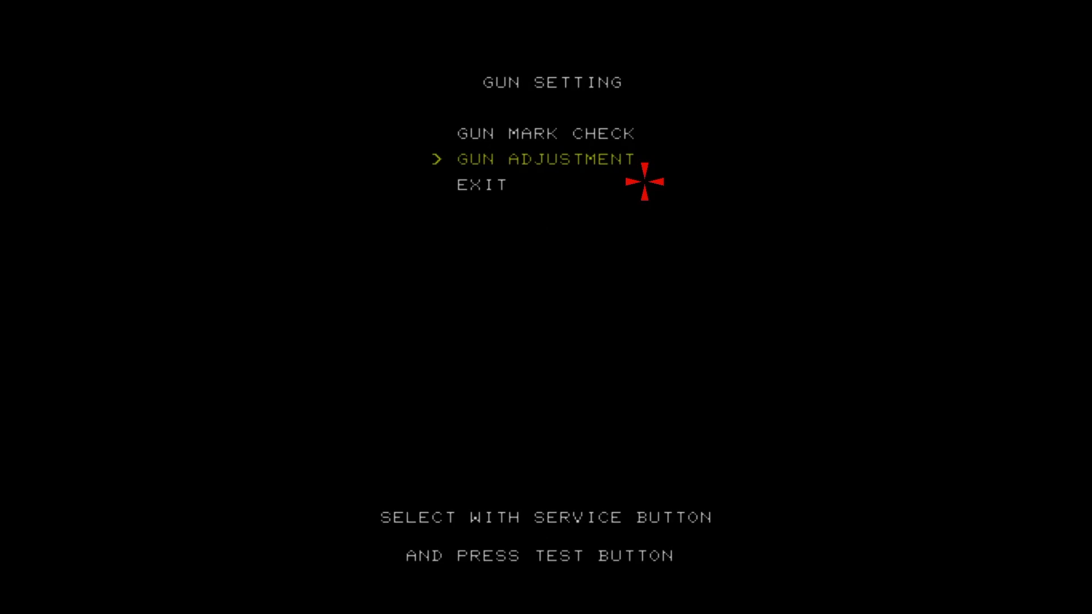
key(F2)
Step: Select EXIT on GUN SETTING and the test menu to leave test mode
key(F2)
key(9)
key(F2)
key(9)
key(9)
key(9)
key(9)
key(F2)
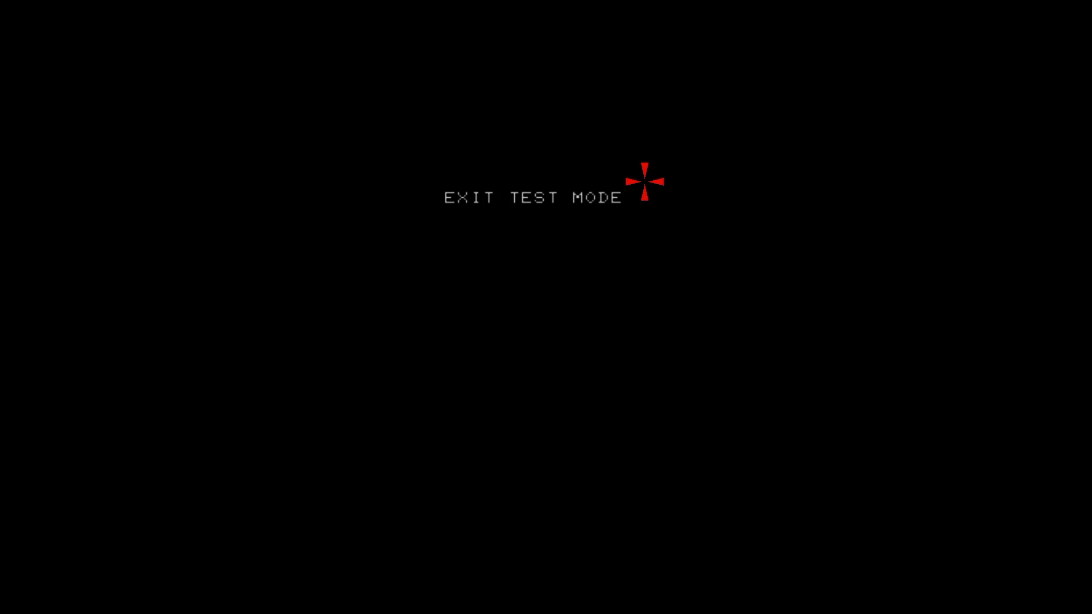